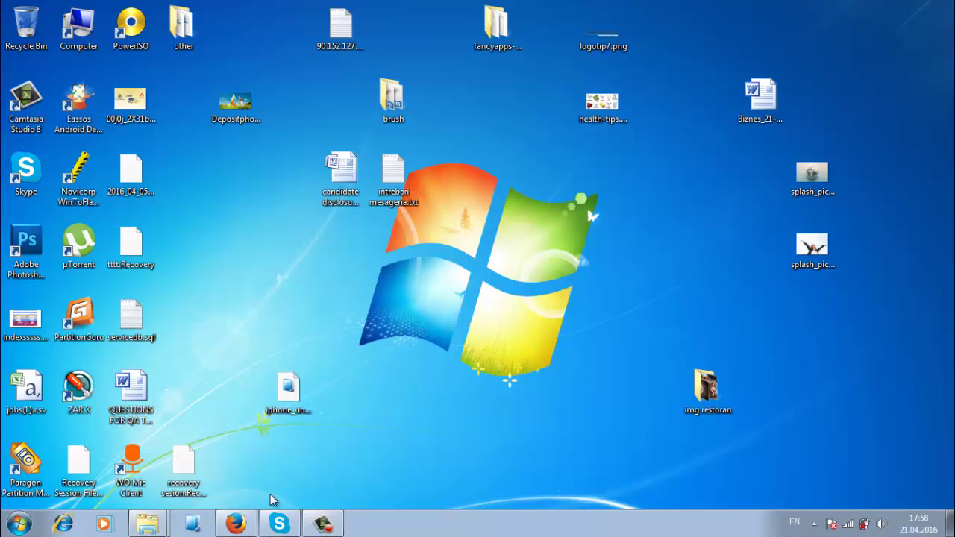
Open the Computer window, try to open Local Disk (D:), and decline the offer to format it.
double_click(78, 30)
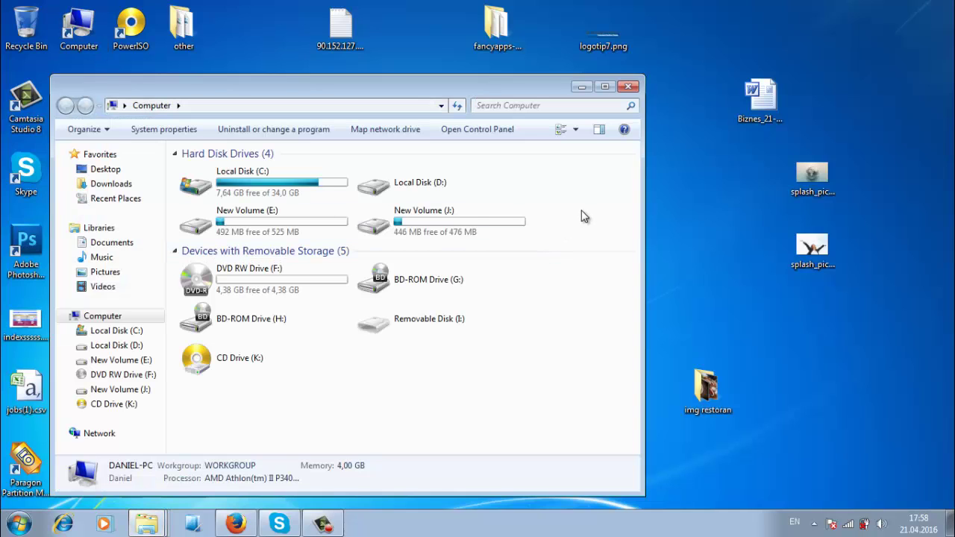
double_click(489, 180)
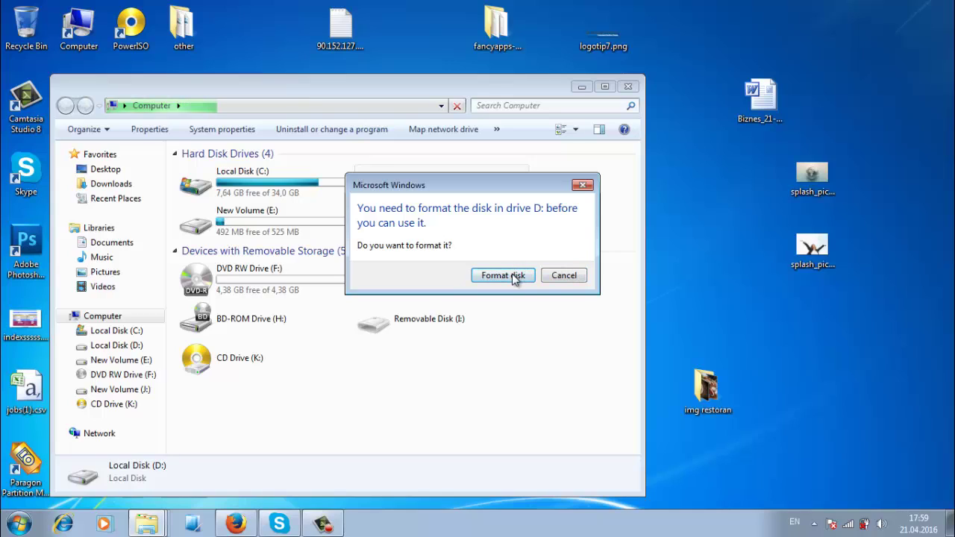
left_click(563, 275)
left_click(634, 282)
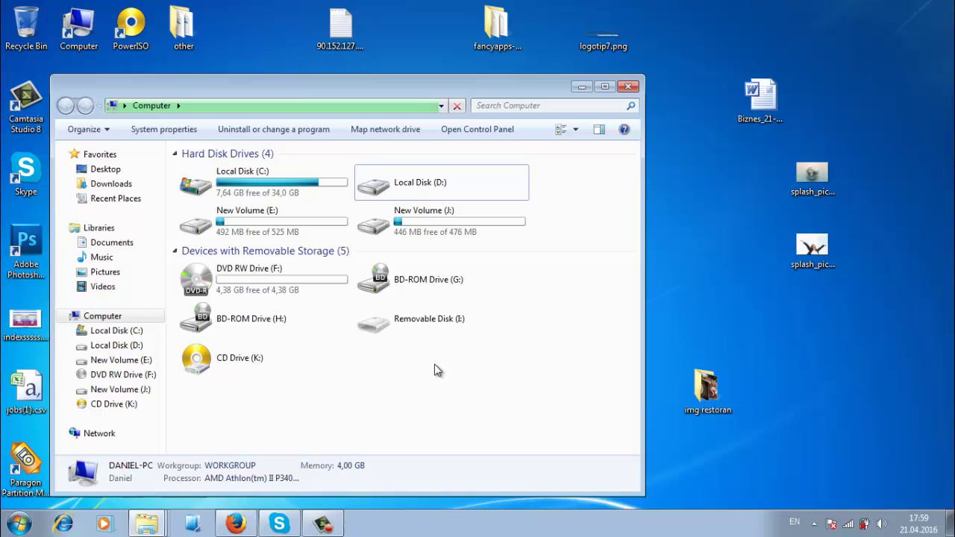
Switch to Firefox and download testdisk-7.1-WIP.win.zip from the cgsecurity.org download page.
left_click(236, 523)
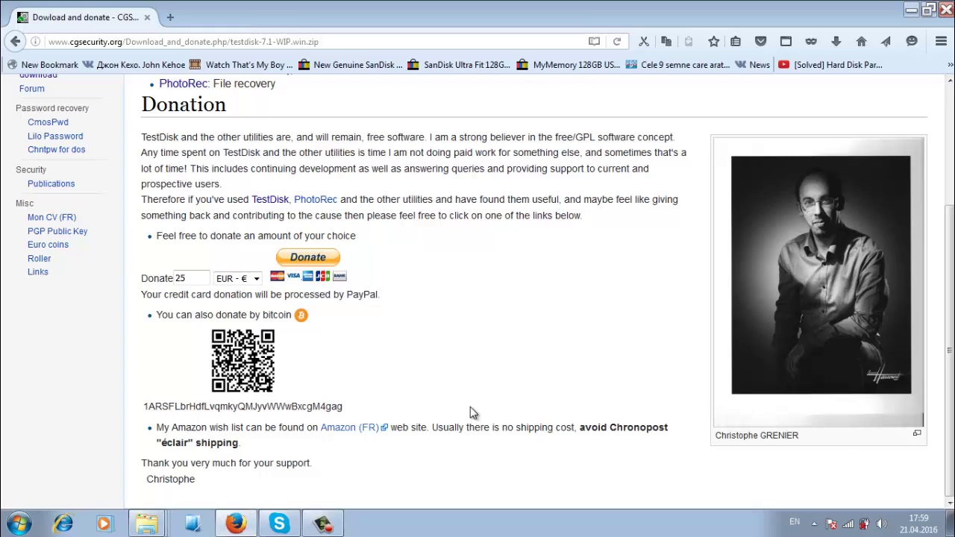
scroll(470, 407, "up", 4)
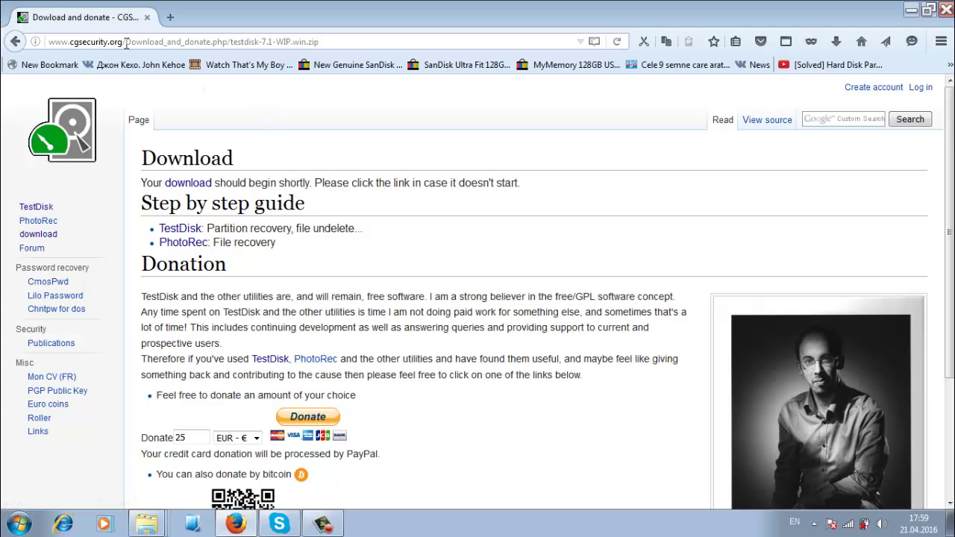
scroll(310, 244, "down", 4)
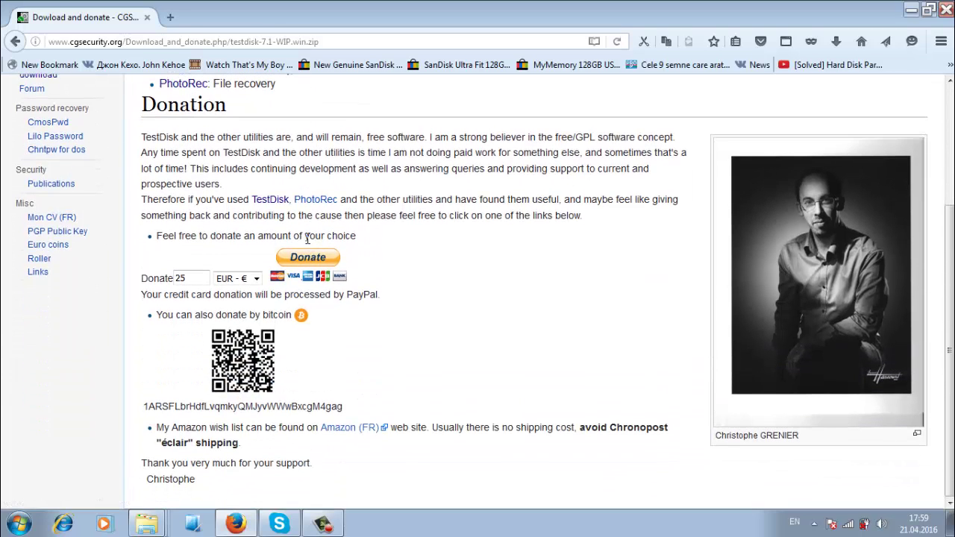
scroll(406, 254, "up", 4)
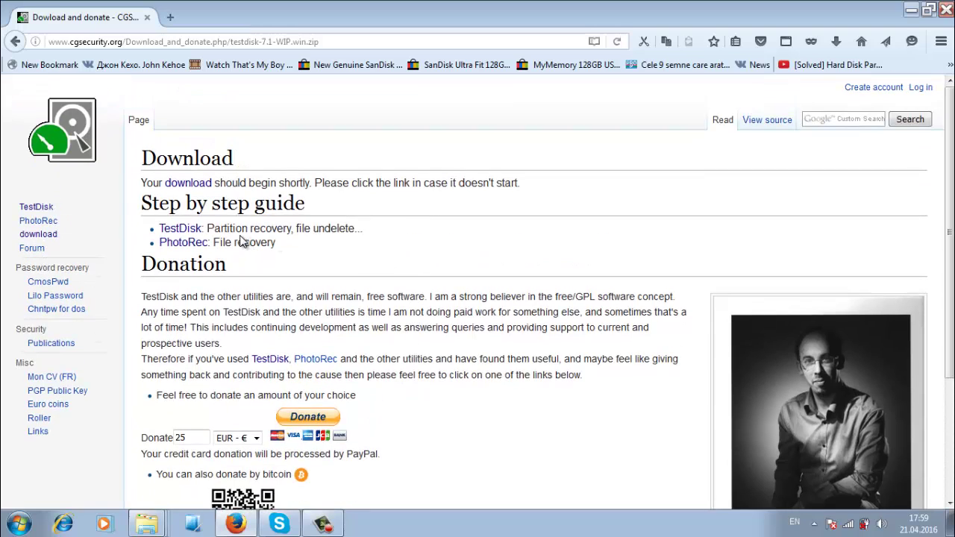
left_click(197, 187)
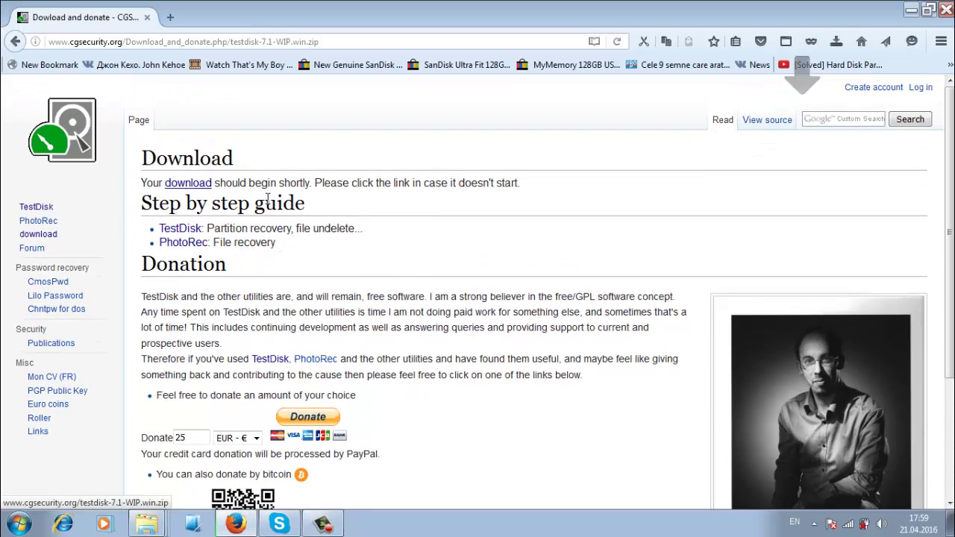
Open the downloaded archive testdisk-7.1-WIP.win(1).zip in WinRAR and move its window aside.
left_click(837, 43)
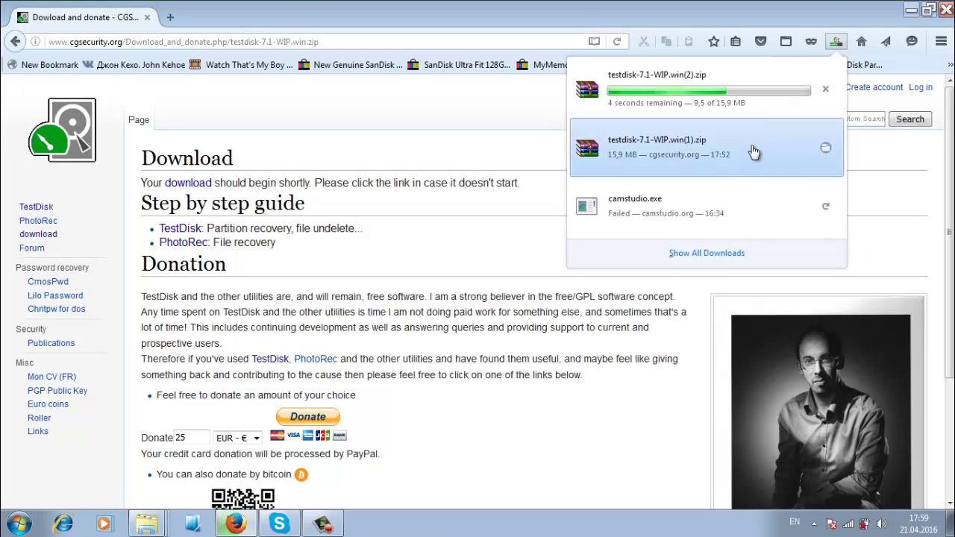
left_click(697, 149)
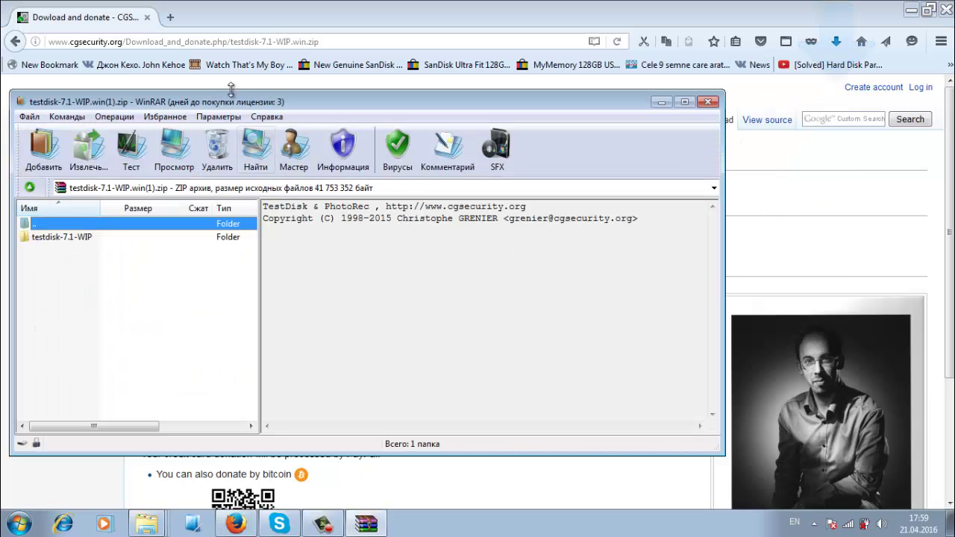
left_click_drag(299, 102, 582, 112)
Return to the Computer window in Windows Explorer and open Local Disk (C:).
left_click(155, 521)
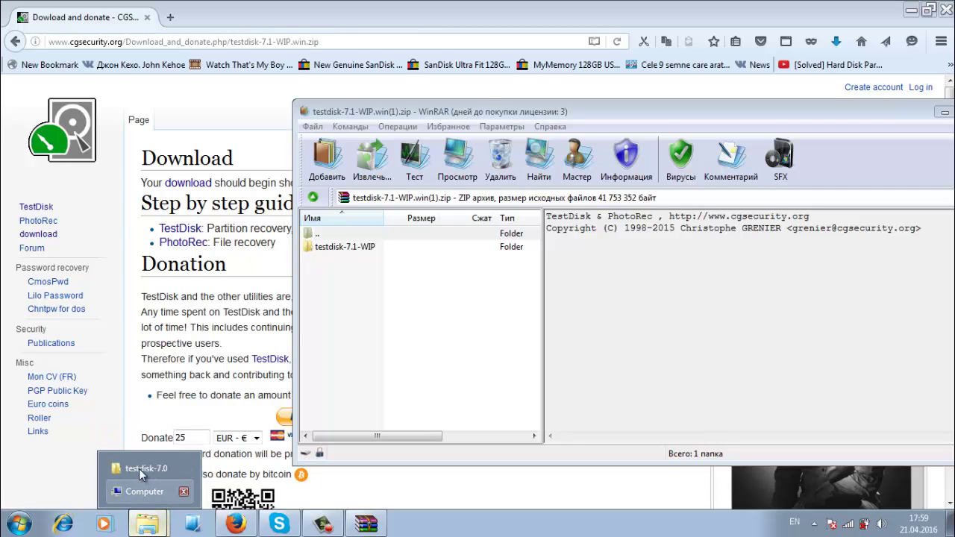
left_click(144, 491)
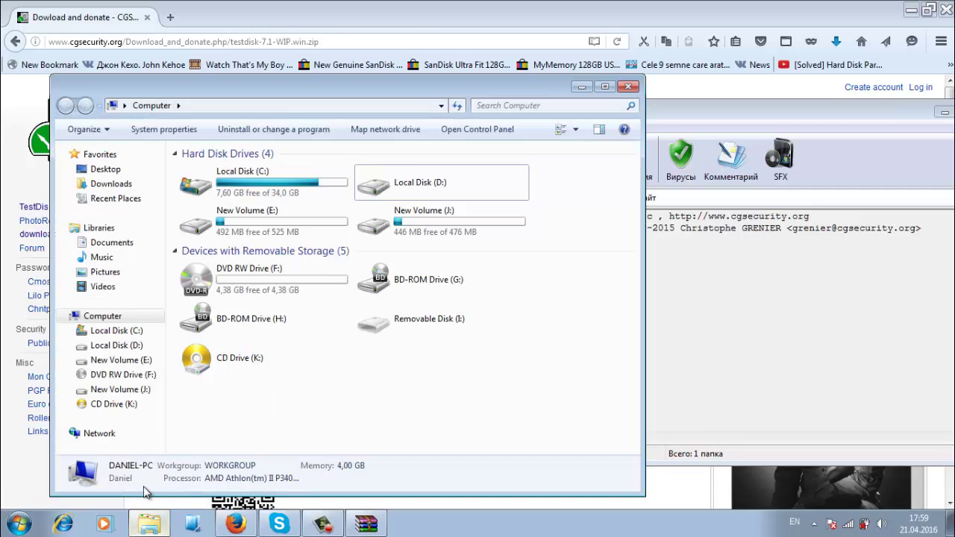
left_click(313, 187)
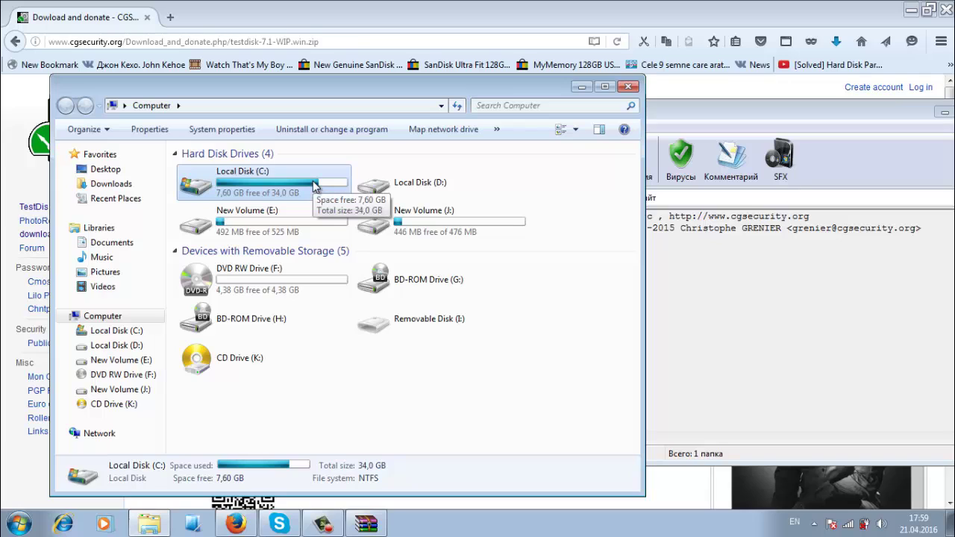
left_click(433, 391)
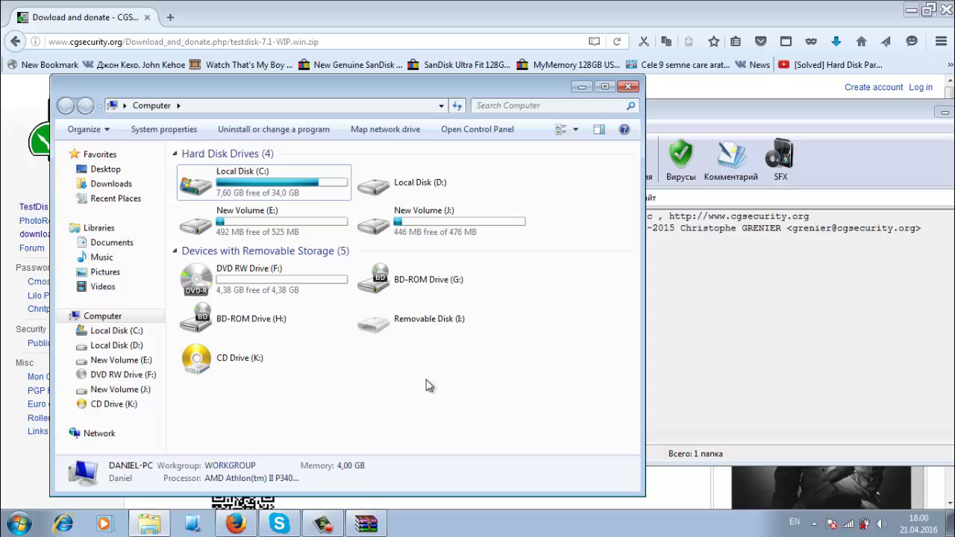
double_click(287, 194)
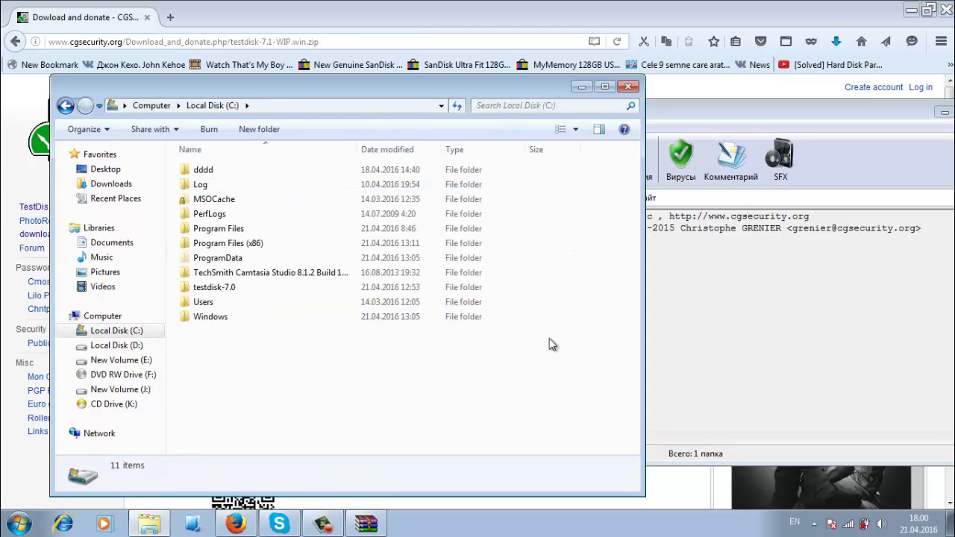
Try to copy the testdisk-7.1-WIP folder from the archive to Local Disk (C:), and close the archive.
key("alt+Tab")
left_click_drag(343, 246, 211, 371)
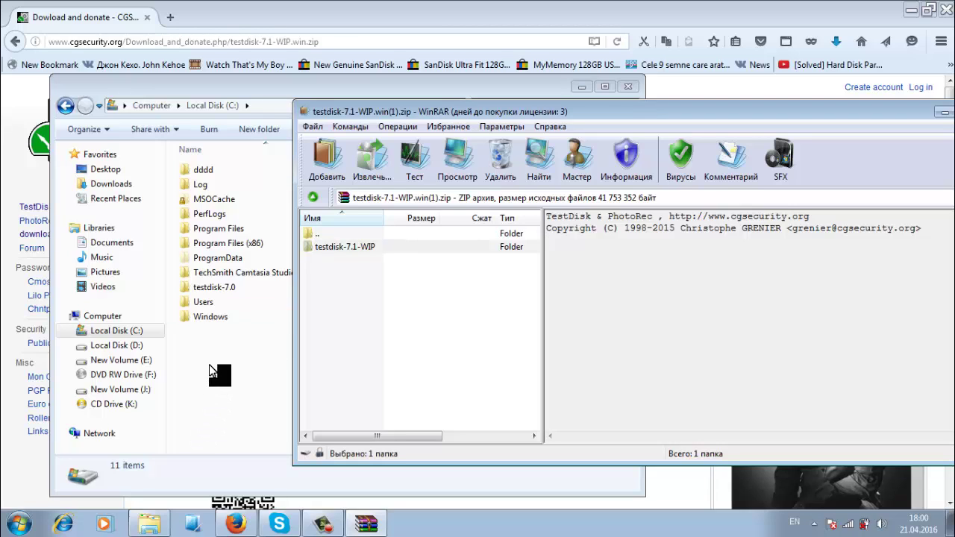
left_click_drag(210, 370, 419, 315)
left_click_drag(918, 117, 749, 118)
left_click(827, 118)
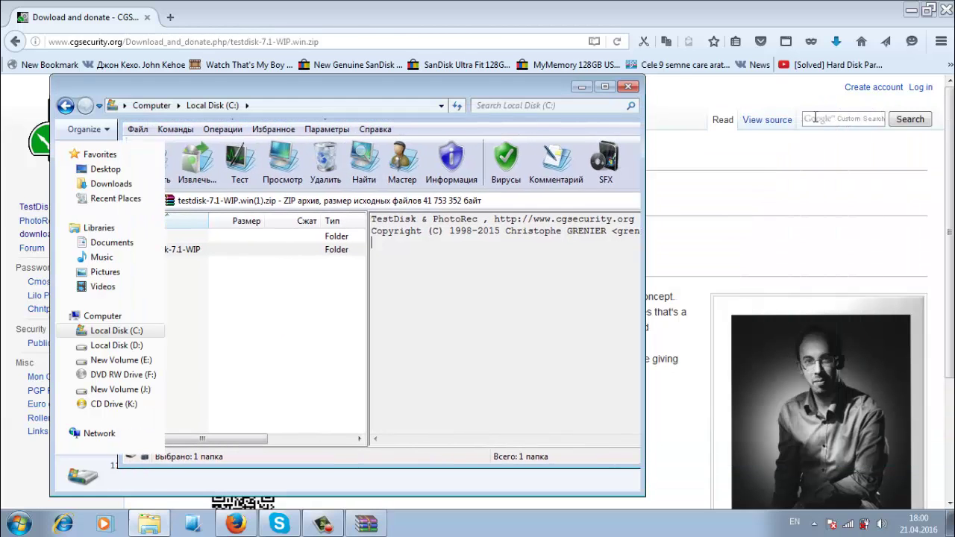
Open the testdisk-7.0 folder on Local Disk (C:) and launch testdisk_win.exe.
double_click(257, 289)
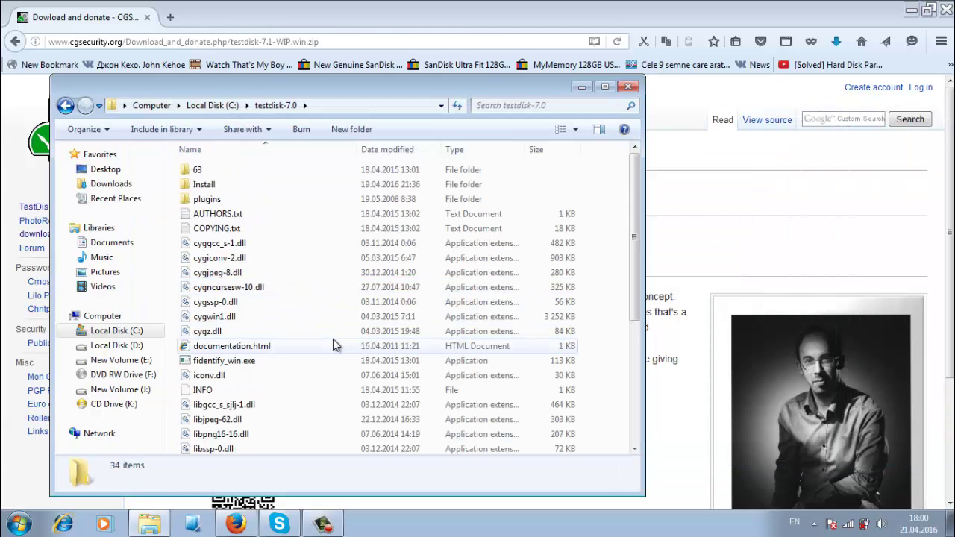
scroll(333, 339, "down", 5)
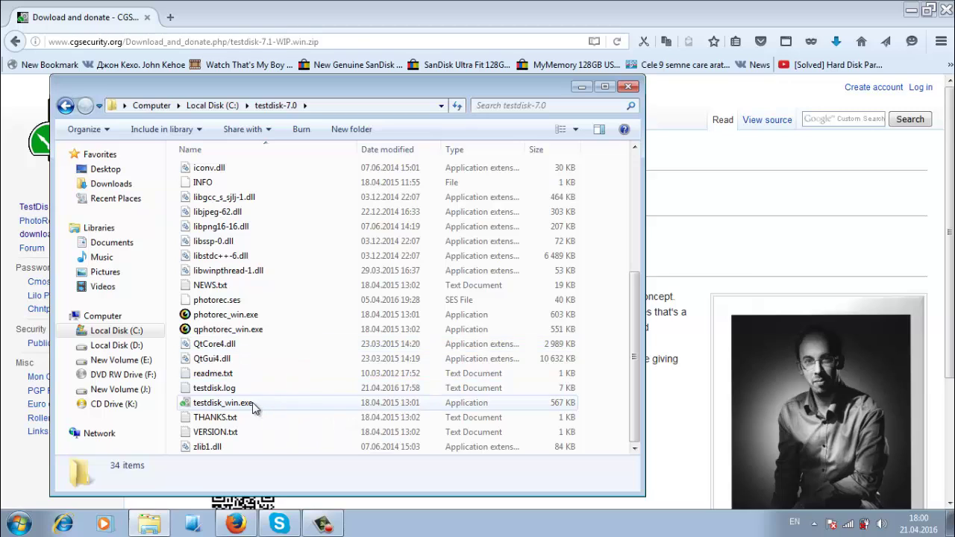
mouse_move(224, 404)
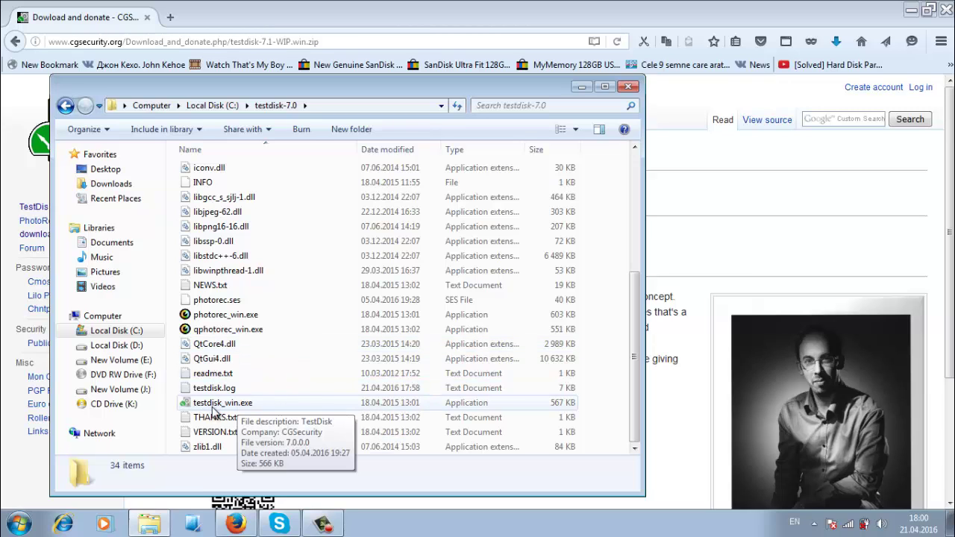
double_click(233, 407)
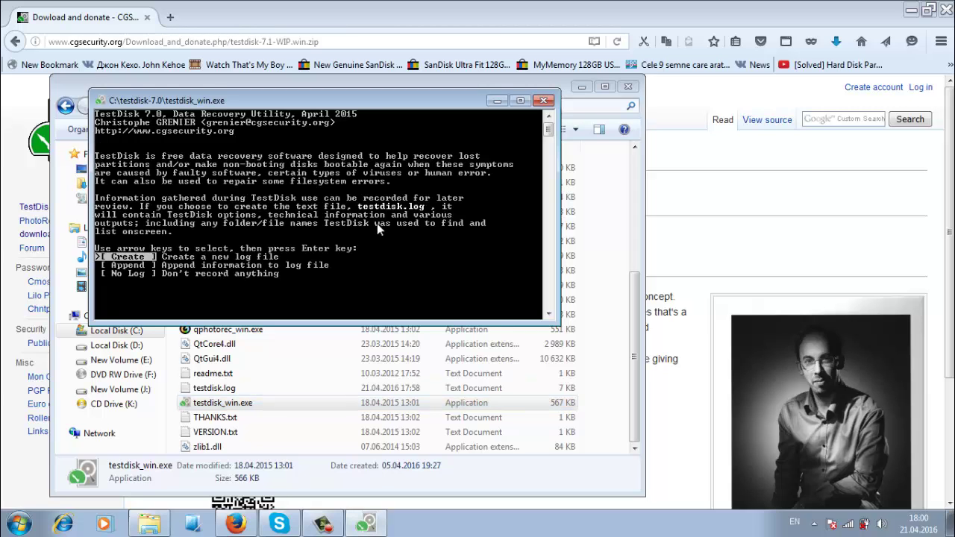
Create a new TestDisk log file and proceed with the 320 GB disk /dev/sda.
key("Return")
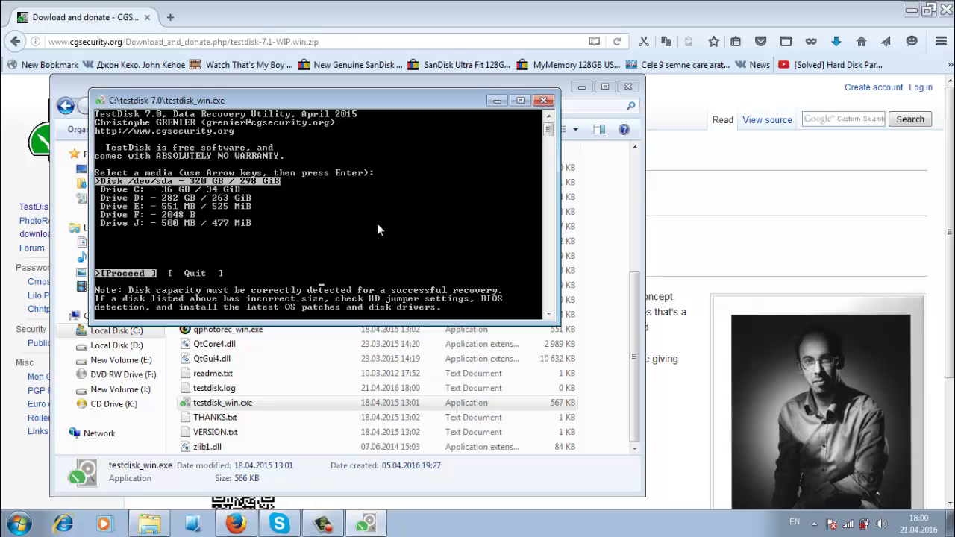
key("Down")
key("Down")
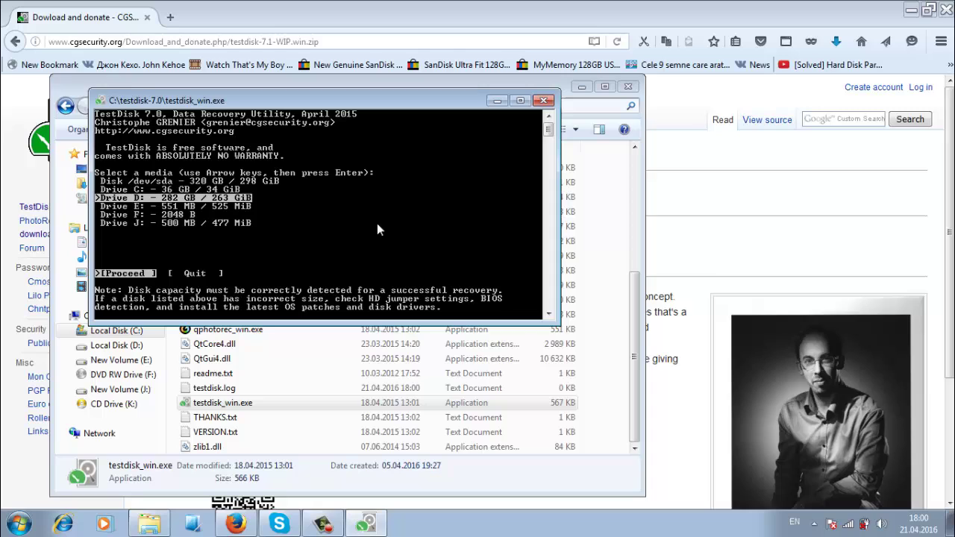
key("Up")
key("Up")
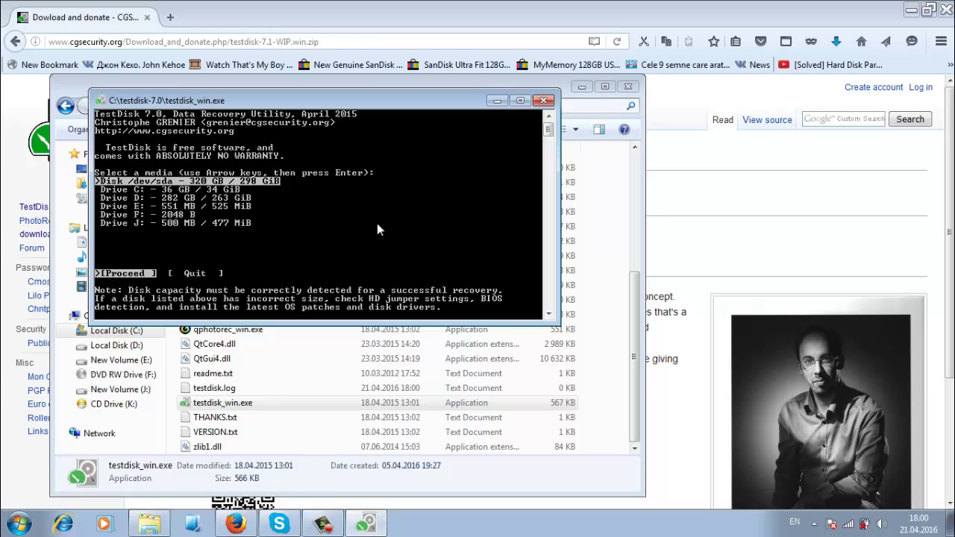
key("Return")
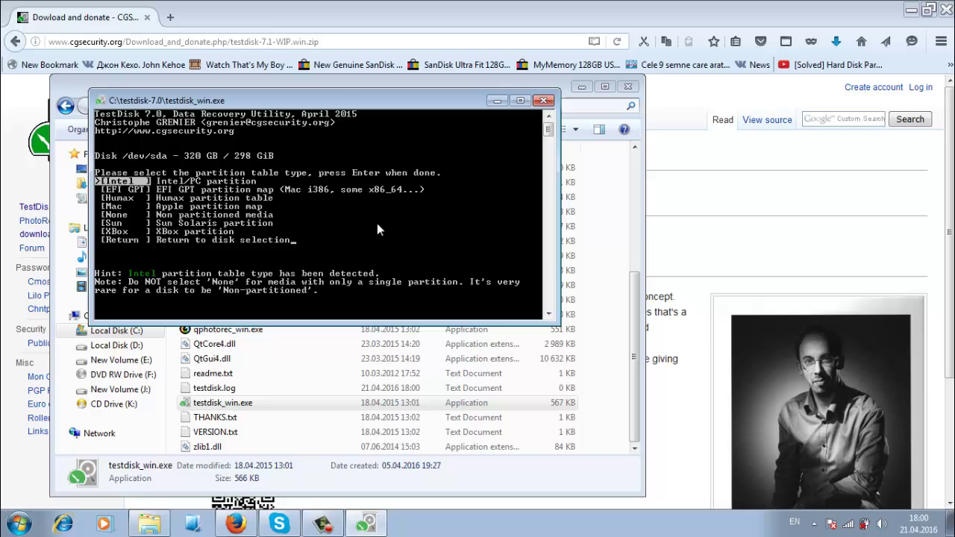
Choose the Intel partition table type and analyse the disk with a Quick Search for lost partitions.
key("Return")
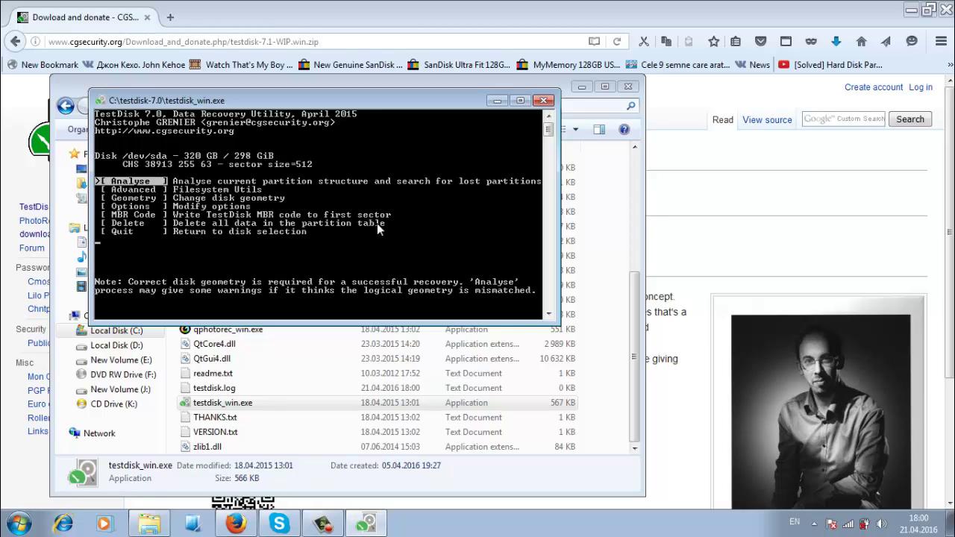
key("Return")
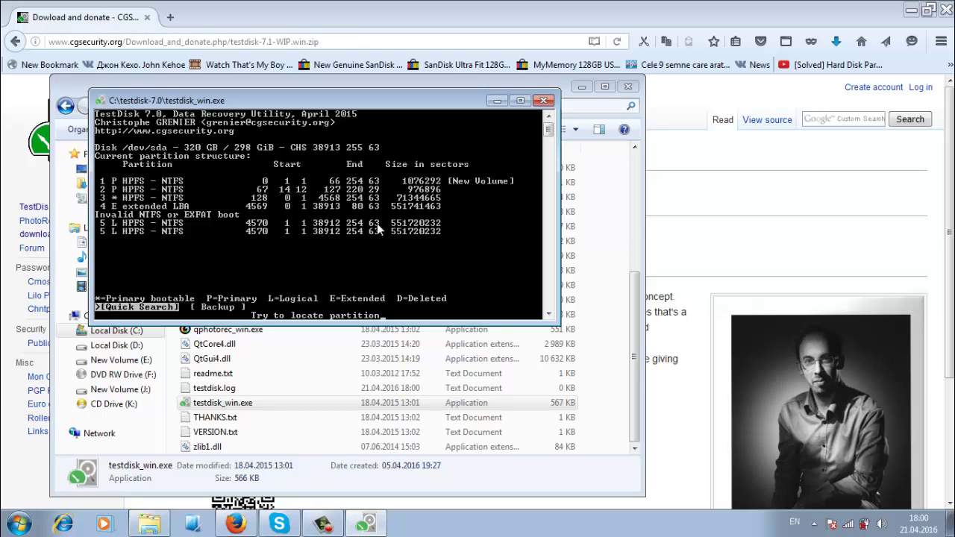
key("Return")
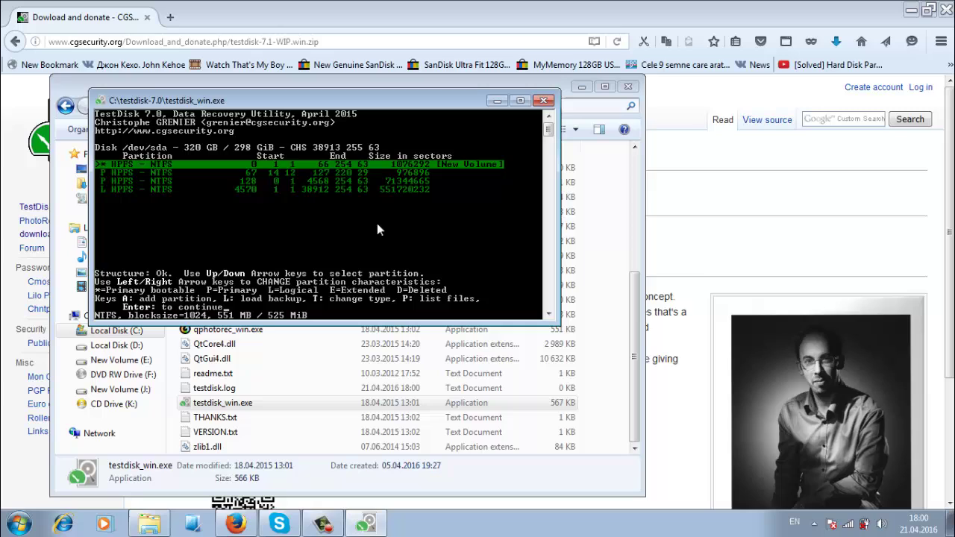
Continue from the Quick Search partition list with the logical HPFS - NTFS partition highlighted and run a Deeper Search.
key("Down")
key("Down")
key("Down")
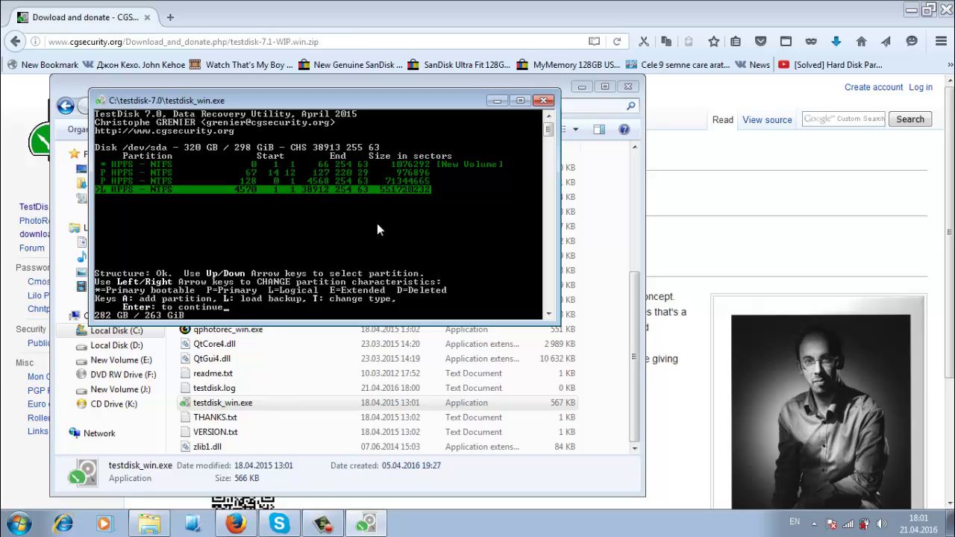
key("Return")
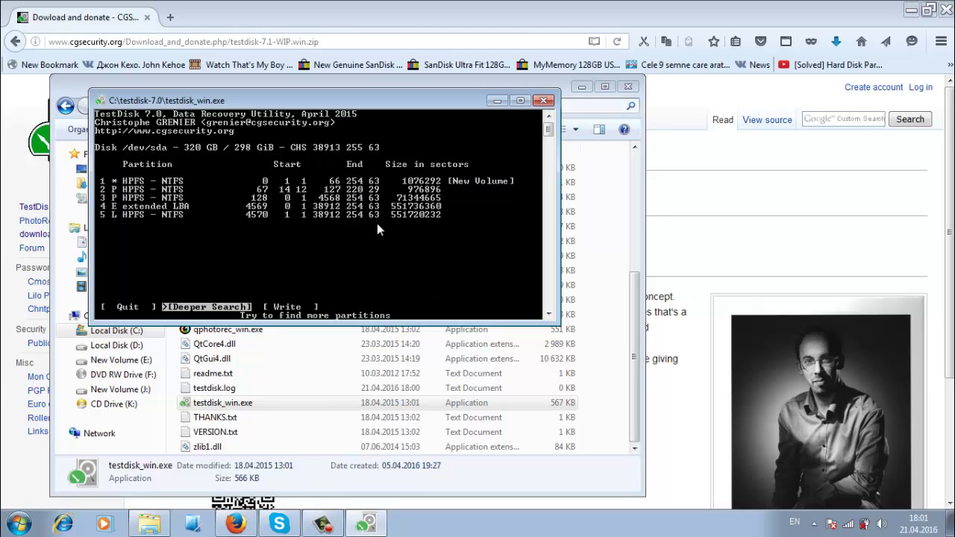
key("Return")
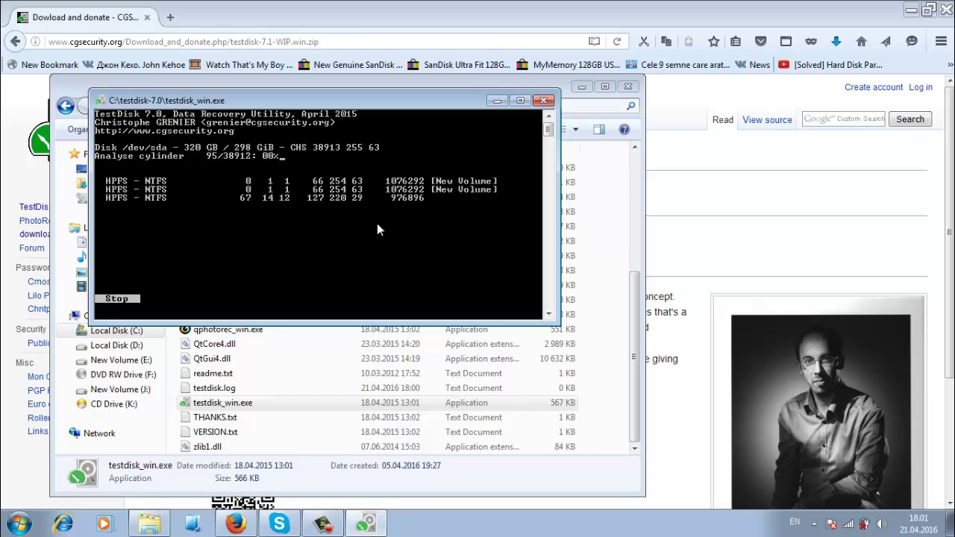
key("Return")
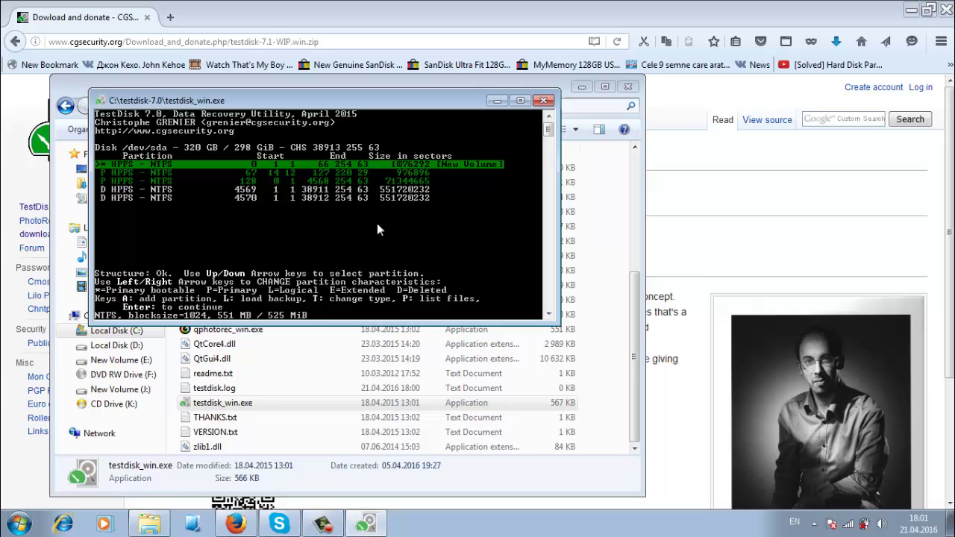
List the files of the deleted HPFS - NTFS partition that starts at cylinder 4569.
key("Down")
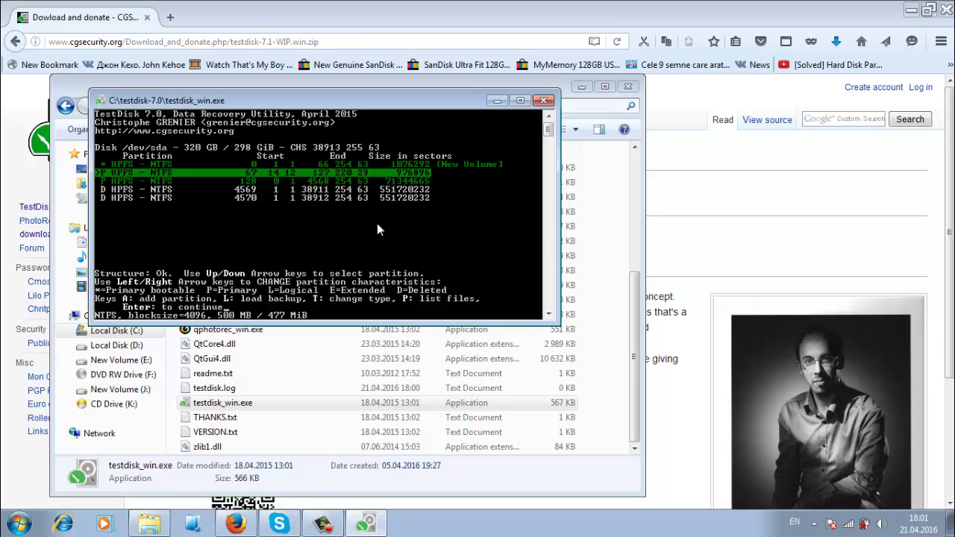
key("Down")
key("Down")
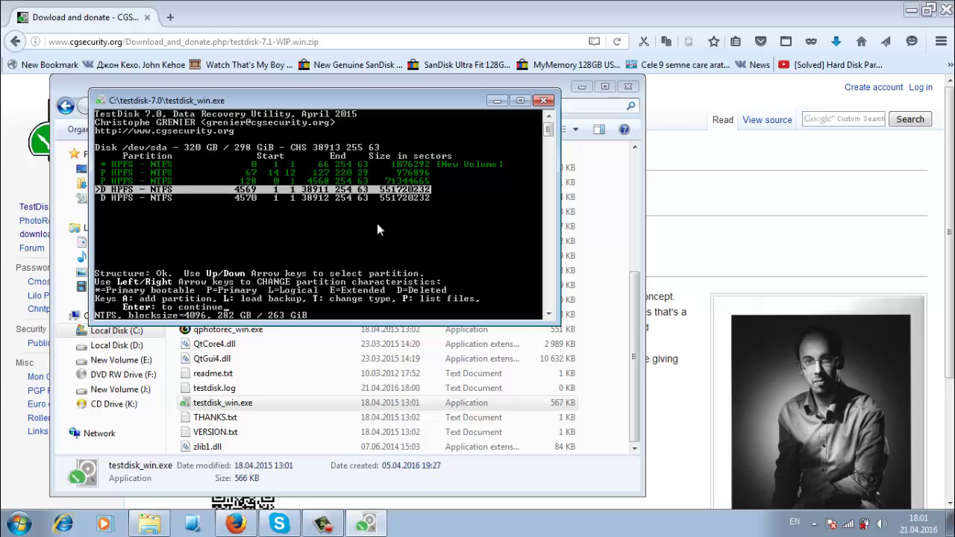
key("Down")
key("Up")
key("p")
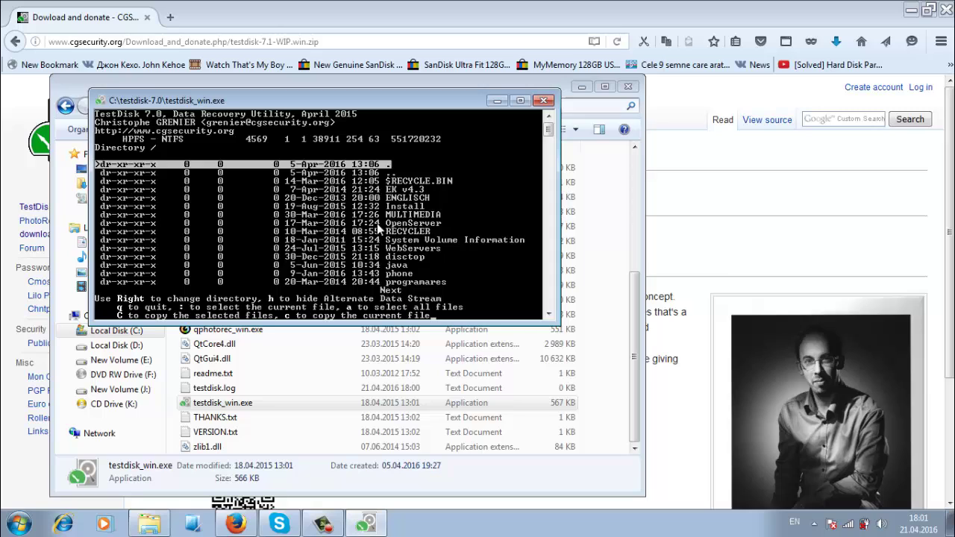
Look through the folders in the recovered partition's root directory, down to the video folder.
key("Down")
key("Down")
key("Down")
key("Down")
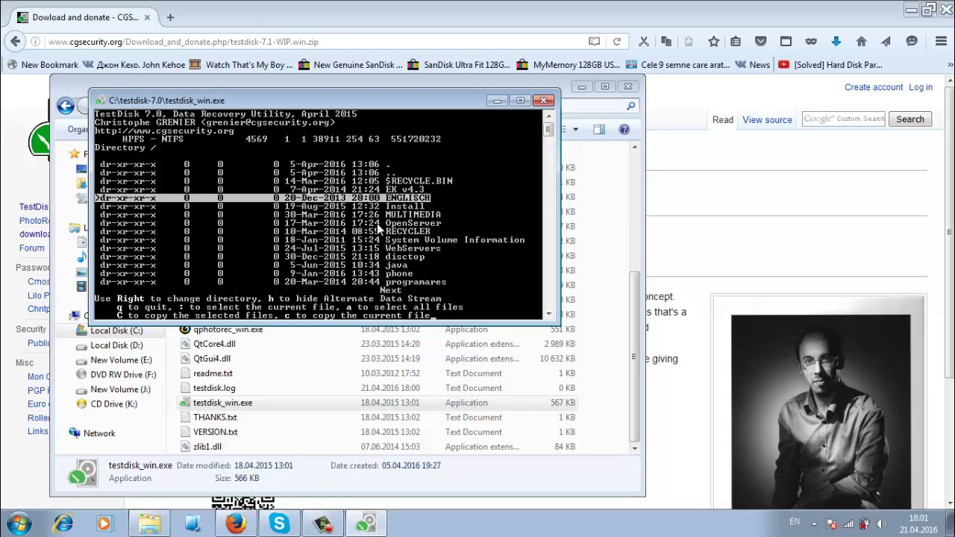
key("Up")
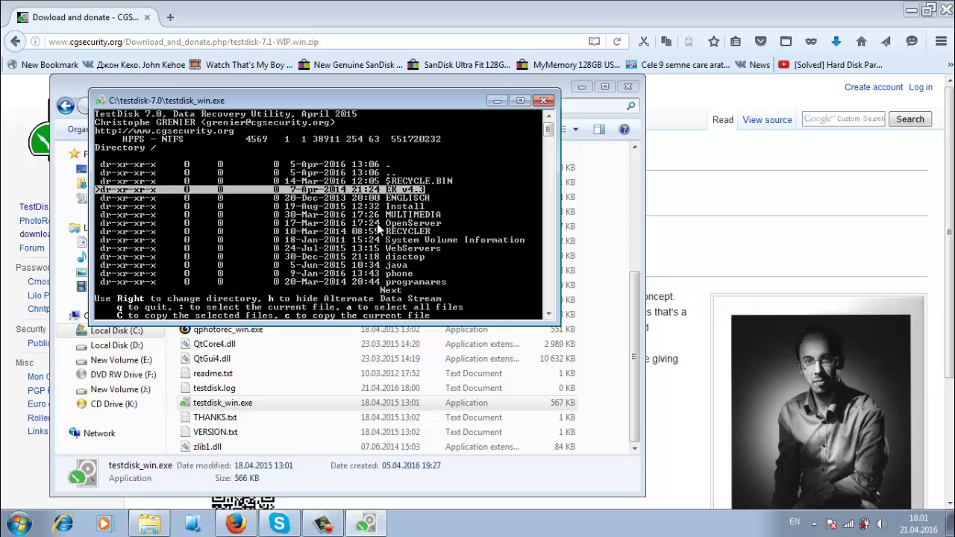
key("Down")
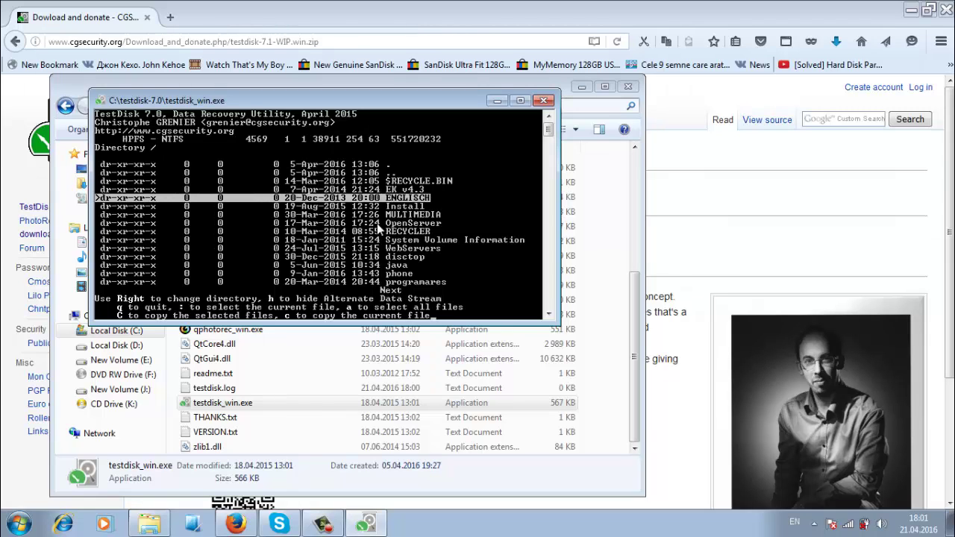
key("Down")
key("Down")
key("Down")
key("Down")
key("Down")
key("Down")
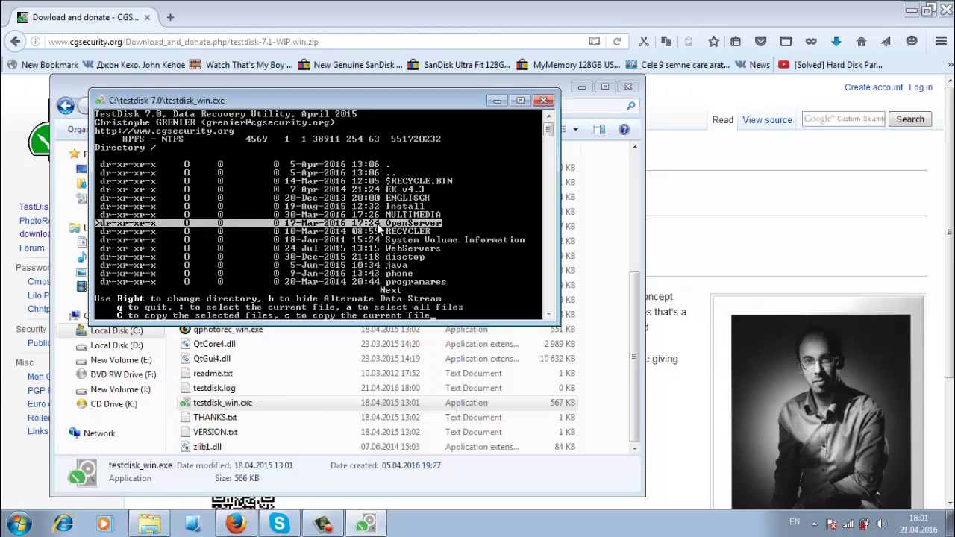
key("Down")
key("Down")
key("Down")
key("Down")
key("Down")
key("Down")
key("Down")
key("Down")
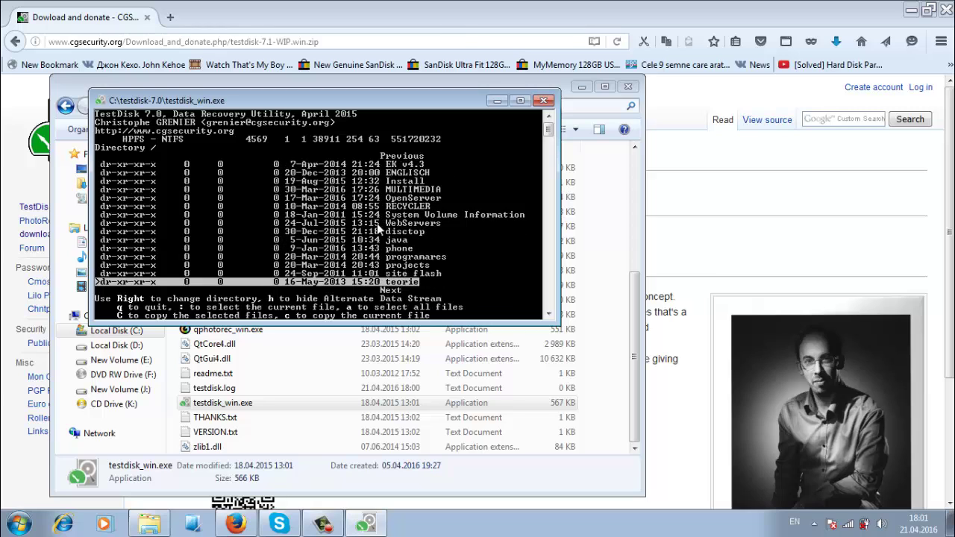
key("Down")
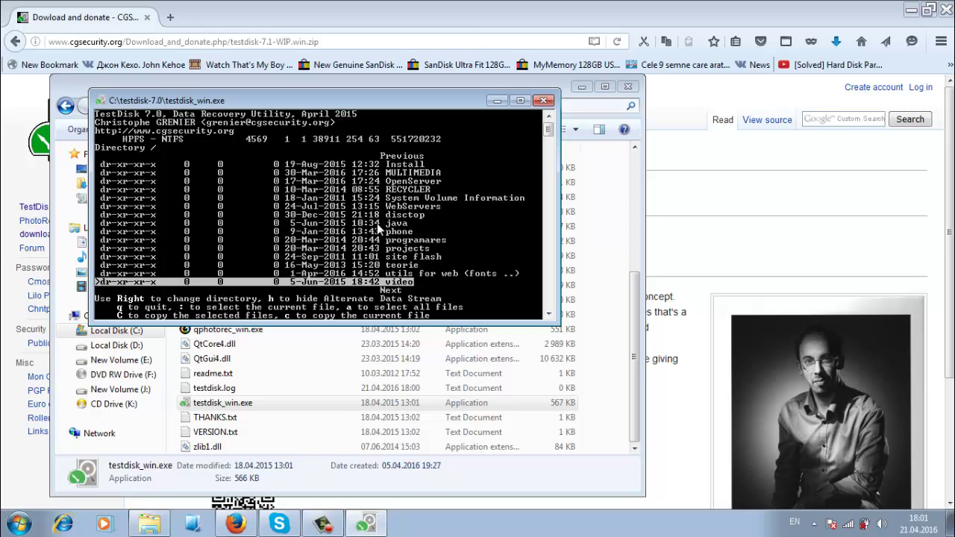
Go back up the root directory list and open the MULTIMEDIA folder.
key("Up")
key("Up")
key("Up")
key("Up")
key("Up")
key("Up")
key("Up")
key("Up")
key("Up")
key("Up")
key("Up")
key("Up")
key("Up")
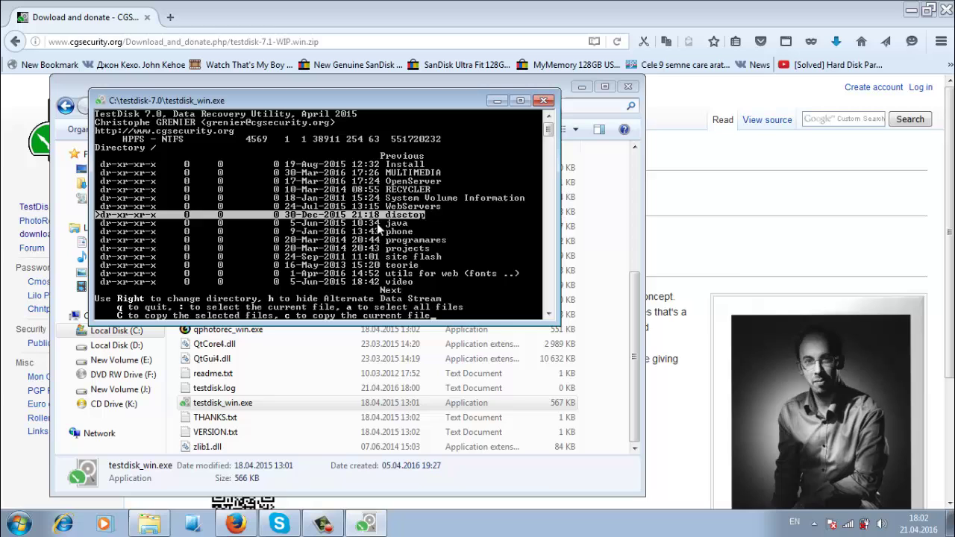
key("Right")
Copy work.xlsx from the MULTIMEDIA folder to the destination C:\testdisk-7.0.
key("Down")
key("Down")
key("Down")
key("Down")
key("Down")
key("Down")
key("Down")
key("Down")
key("Down")
key("Down")
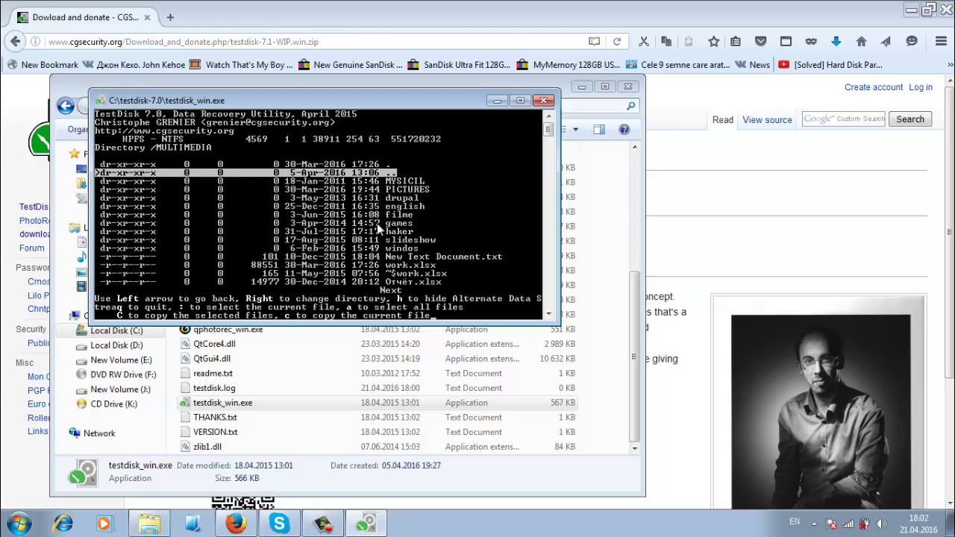
key("Down")
key("Down")
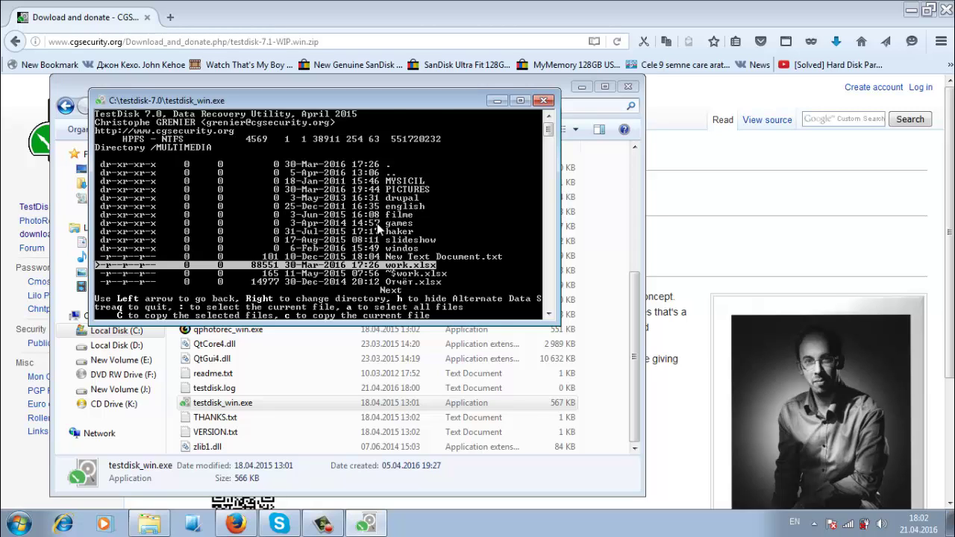
key("c")
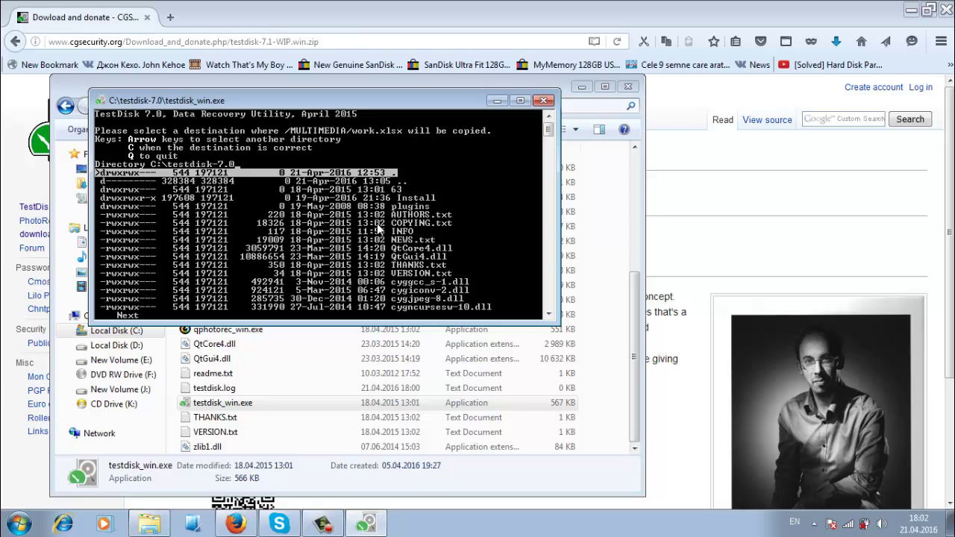
key("c")
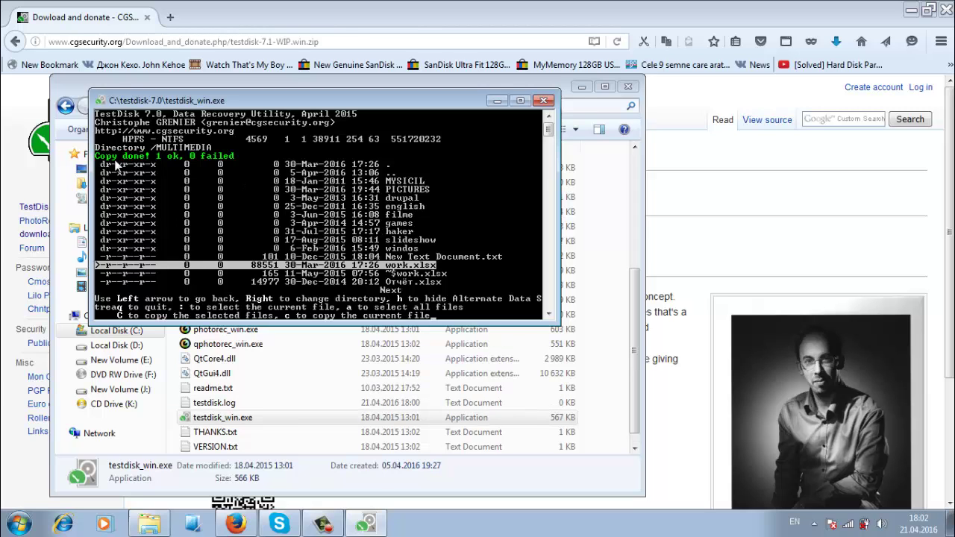
Switch to Windows Explorer and check the recovered work.xlsx in the MULTIMEDIA folder of C:\testdisk-7.0.
left_click(281, 400)
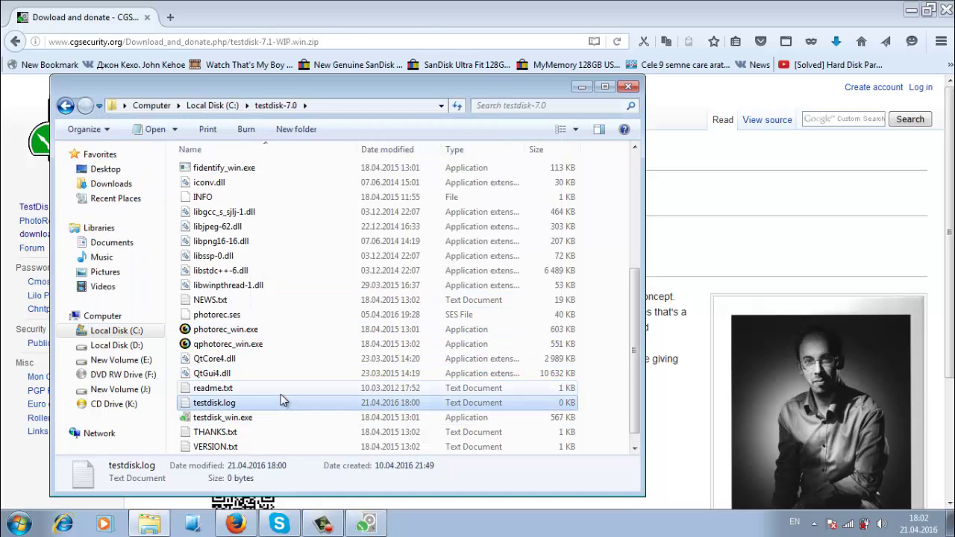
scroll(280, 394, "up", 5)
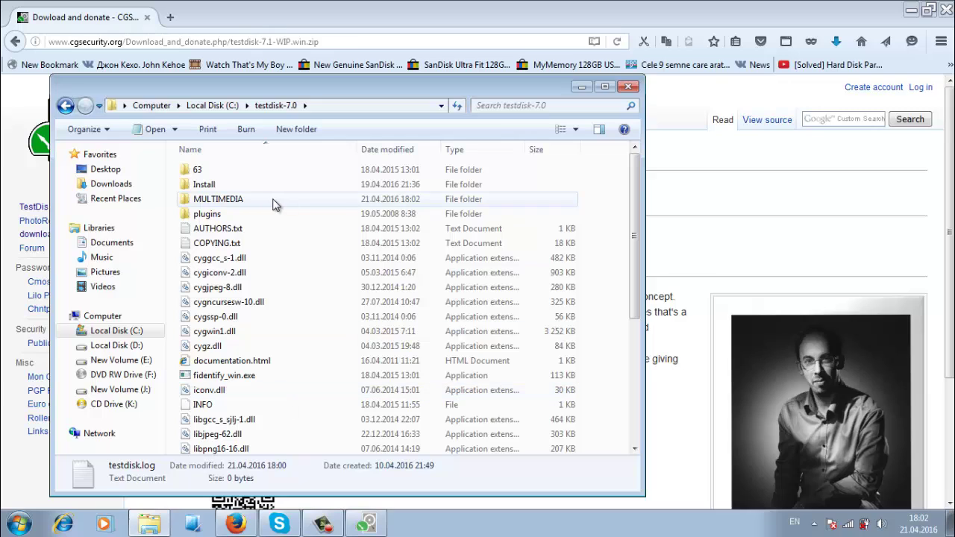
mouse_move(273, 200)
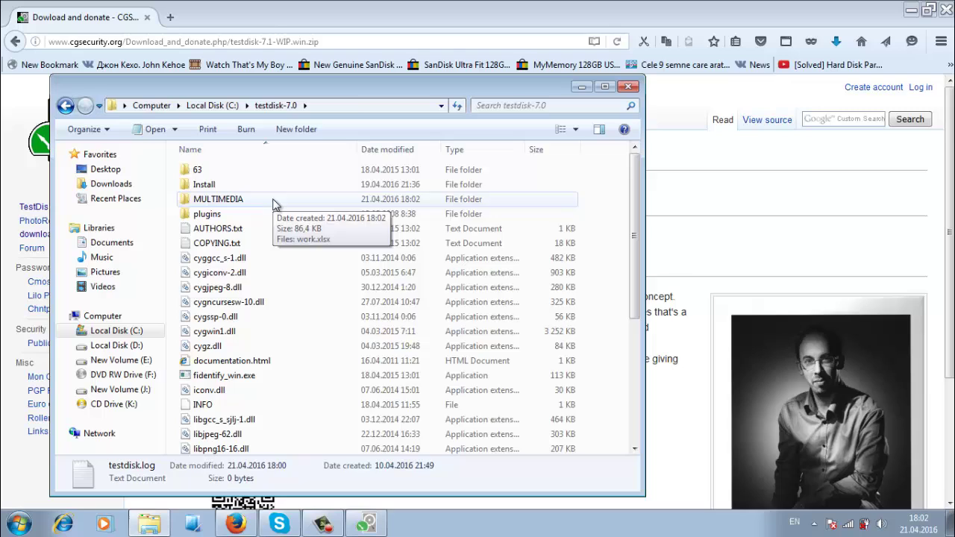
double_click(273, 200)
left_click(222, 172)
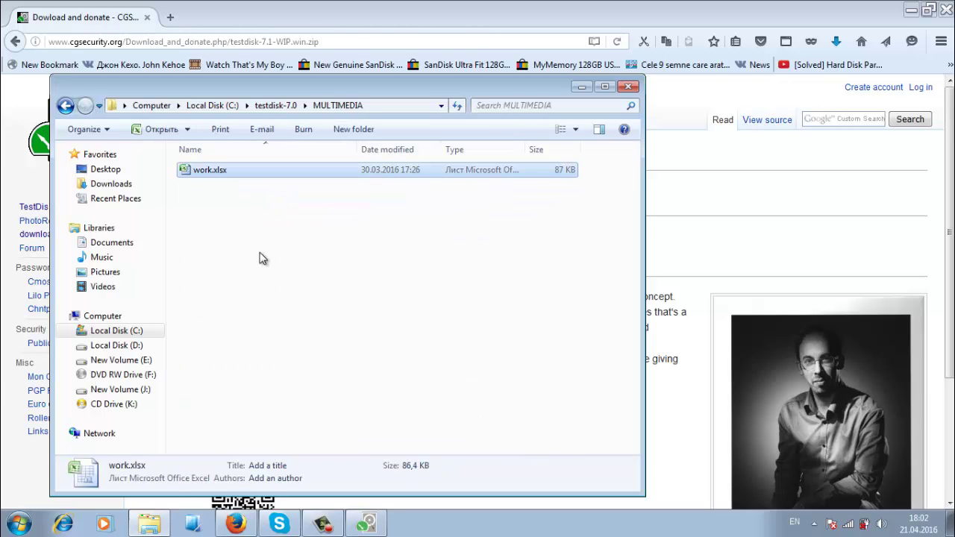
Switch back to TestDisk, mark New Text Document.txt and Отчёт.xlsx in MULTIMEDIA, and copy both selected files.
left_click(368, 524)
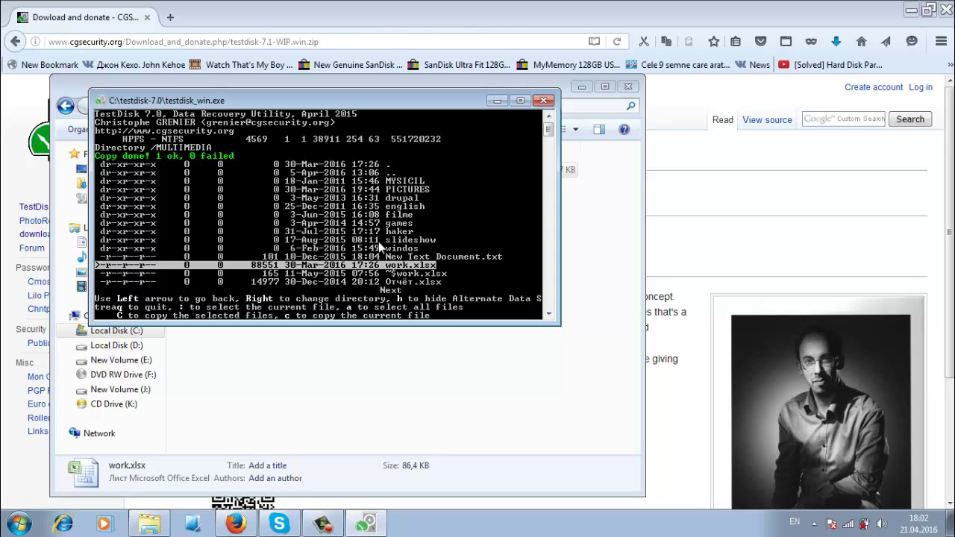
key("Up")
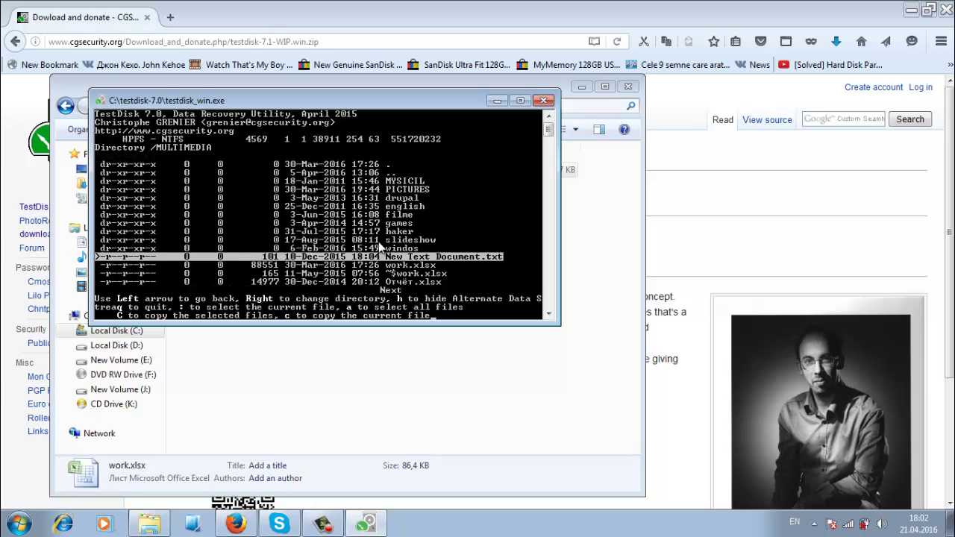
key("colon")
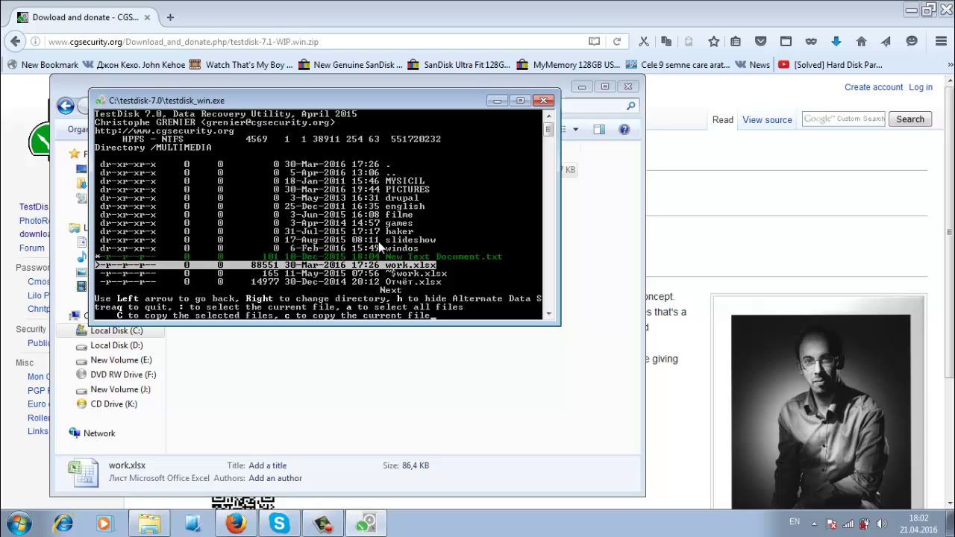
key("Down")
key("Down")
key("colon")
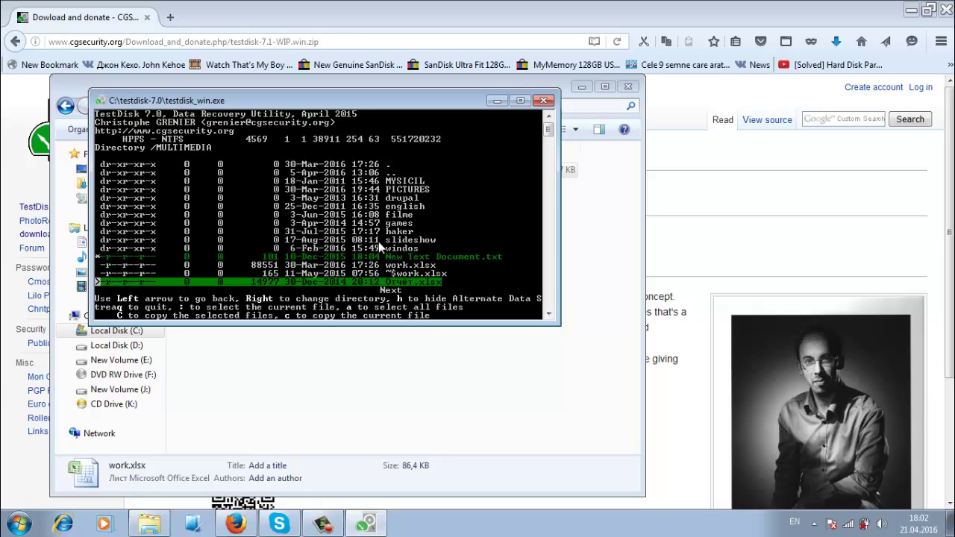
key("Up")
key("Up")
key("Up")
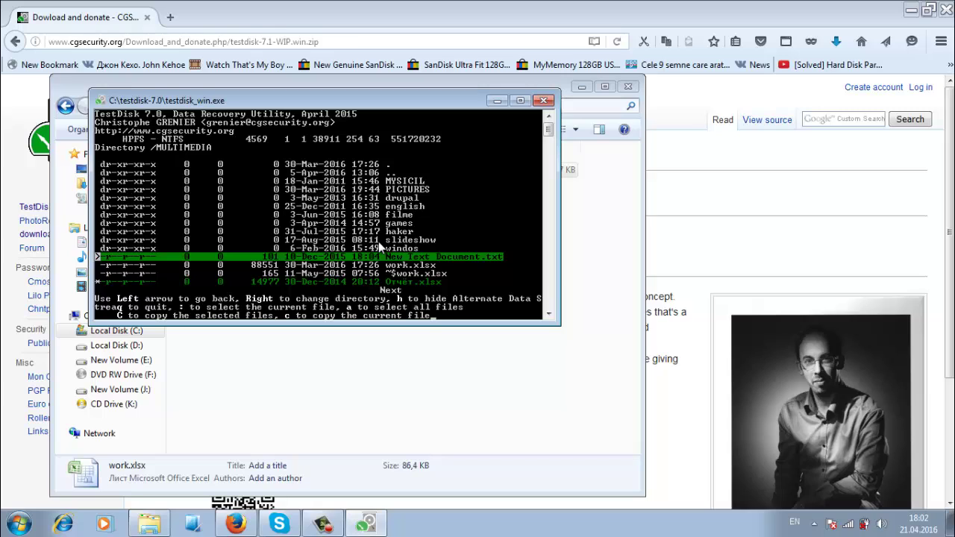
key("shift+c")
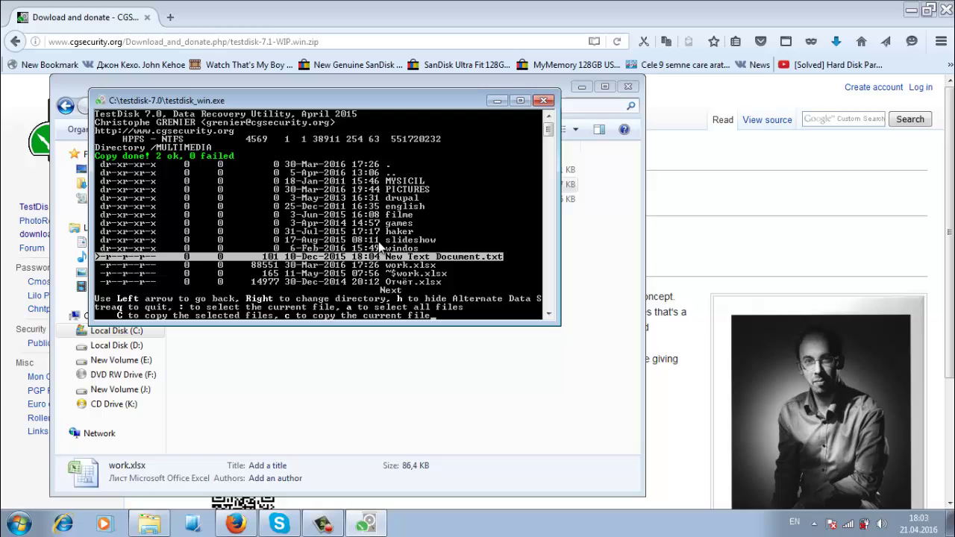
Switch to Windows Explorer and check the copied New Text Document.txt and Отчёт.xlsx in the MULTIMEDIA folder.
left_click(370, 364)
left_click(232, 172)
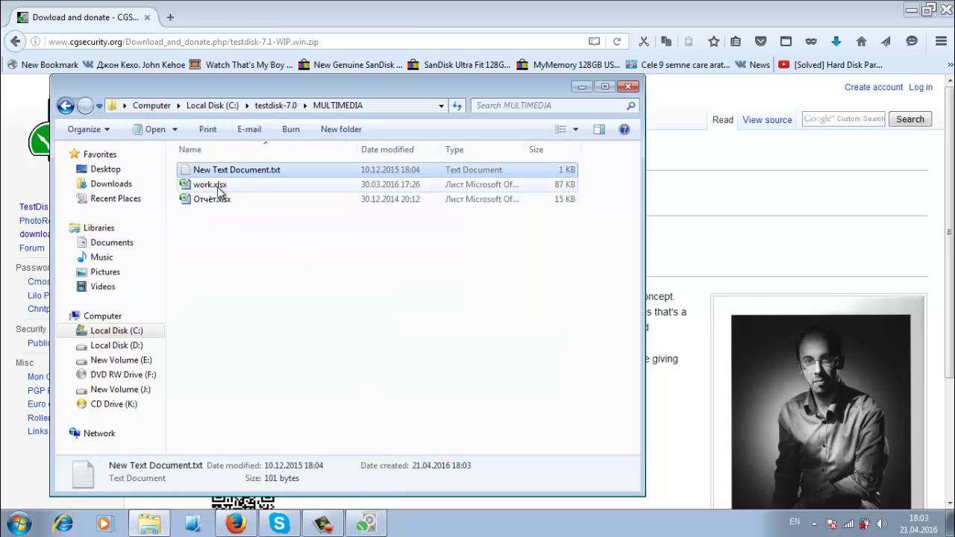
left_click(220, 203)
left_click(222, 173)
left_click(216, 199)
Review the donation options on the TestDisk download page in Firefox.
left_click(367, 526)
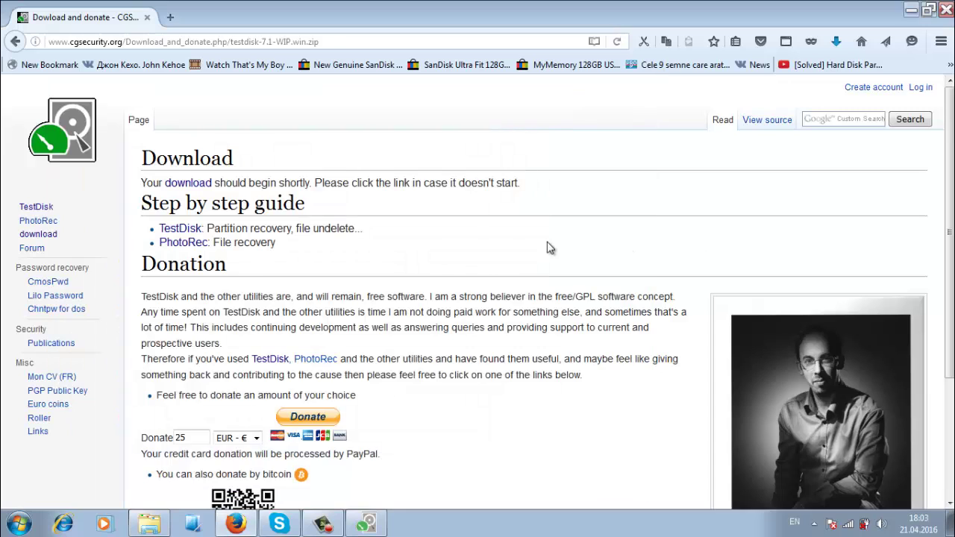
scroll(395, 376, "down", 4)
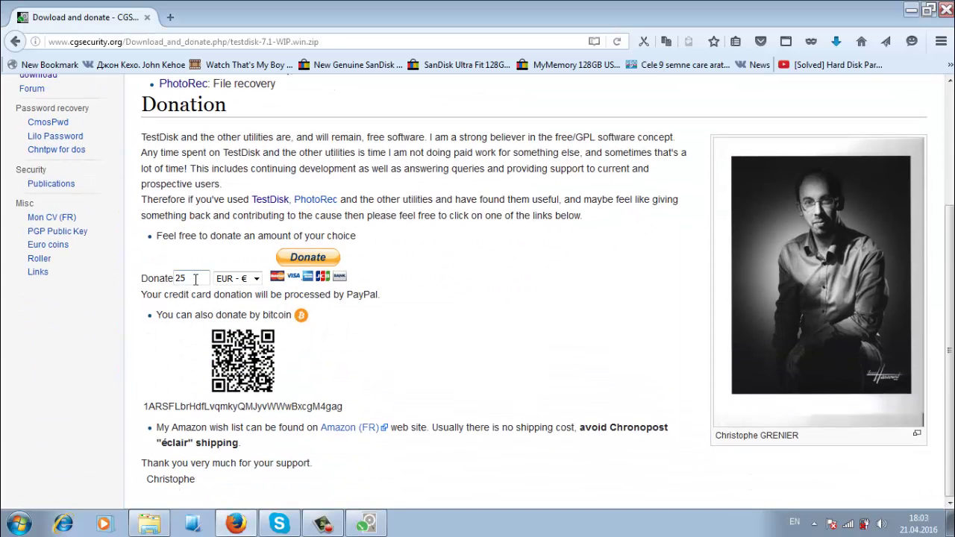
scroll(420, 288, "up", 4)
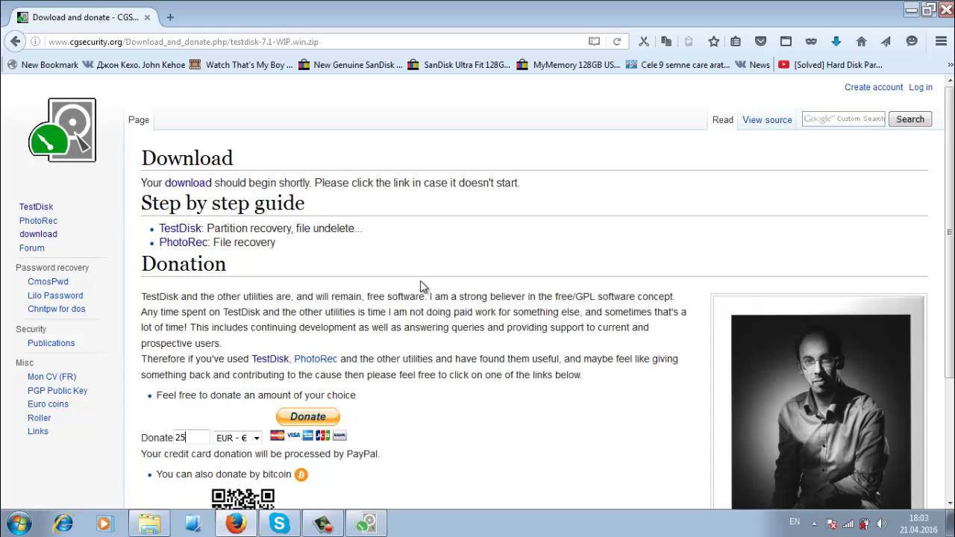
scroll(420, 288, "down", 2)
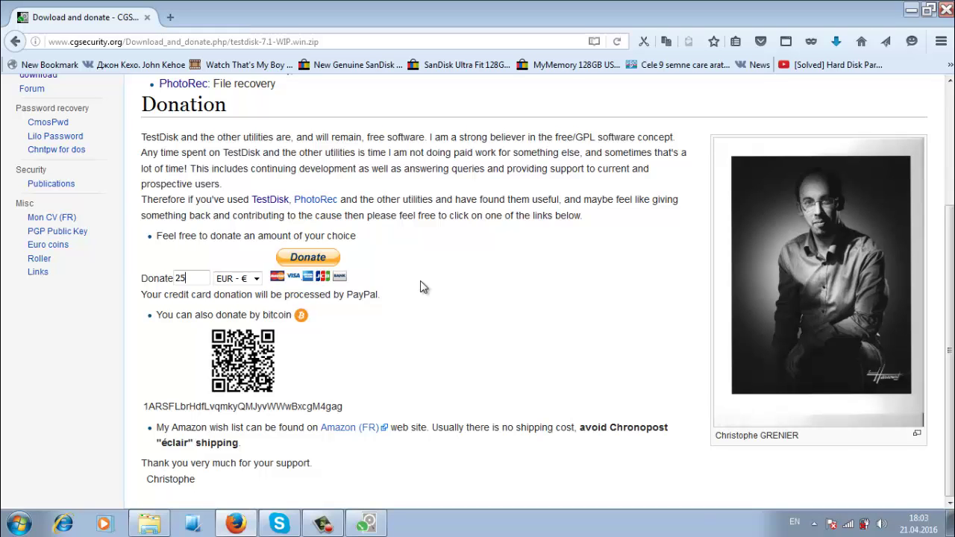
scroll(420, 288, "up", 2)
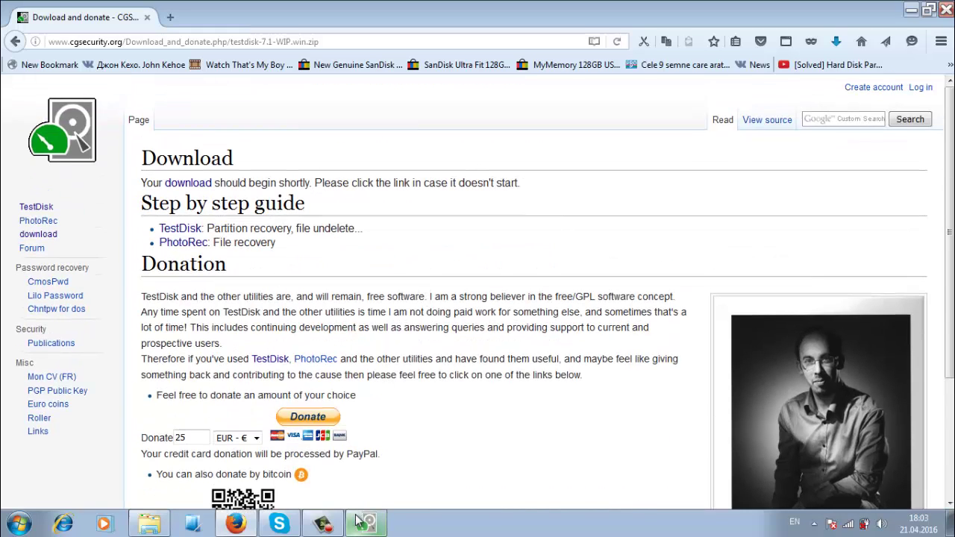
left_click(364, 525)
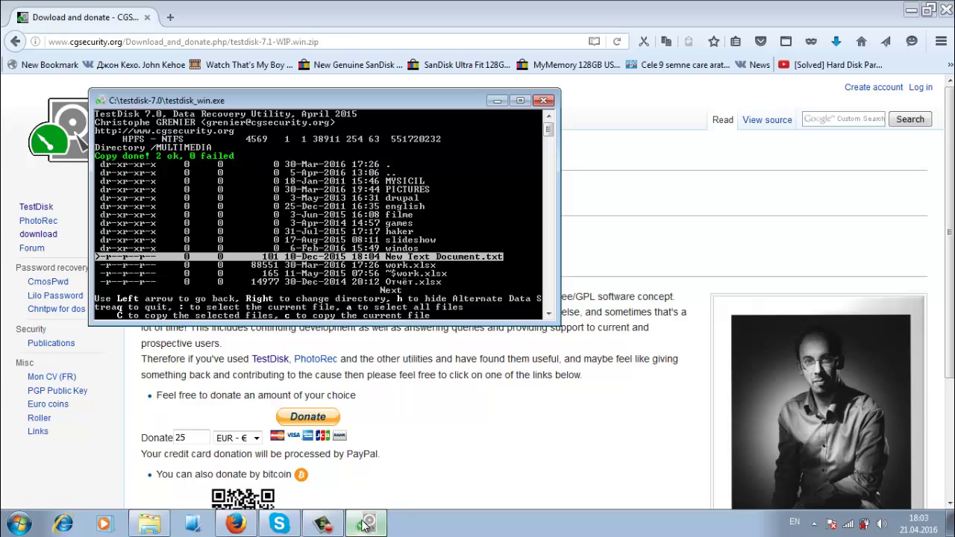
left_click(364, 525)
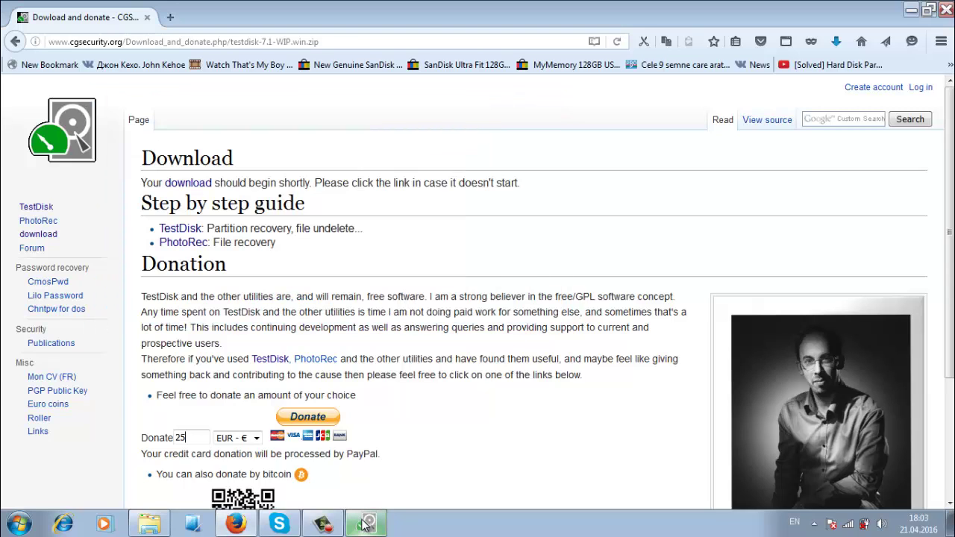